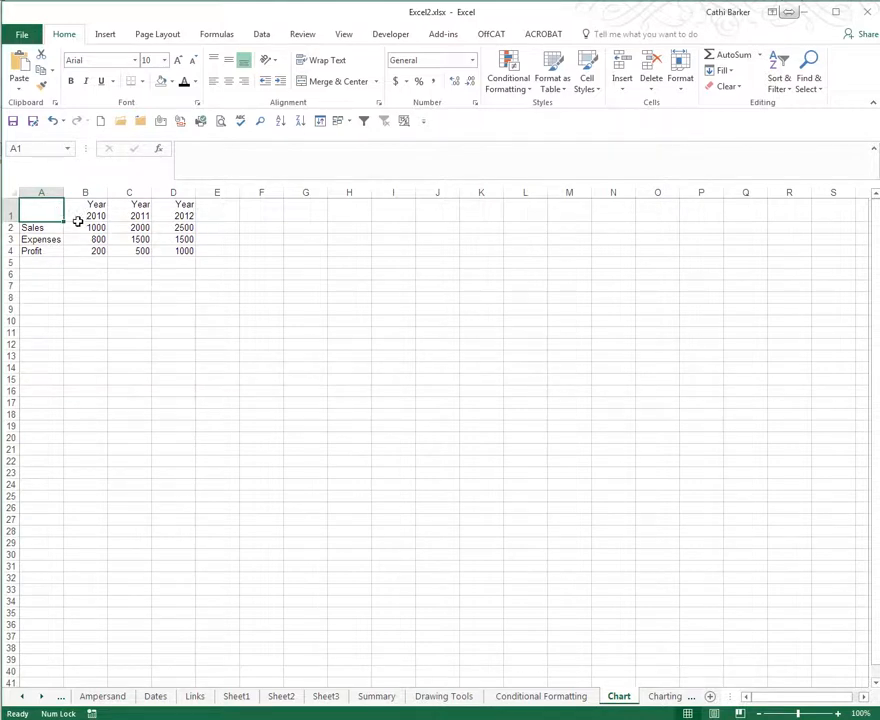
Create a column chart on its own sheet from the whole data table A1:D4
key("ctrl+a")
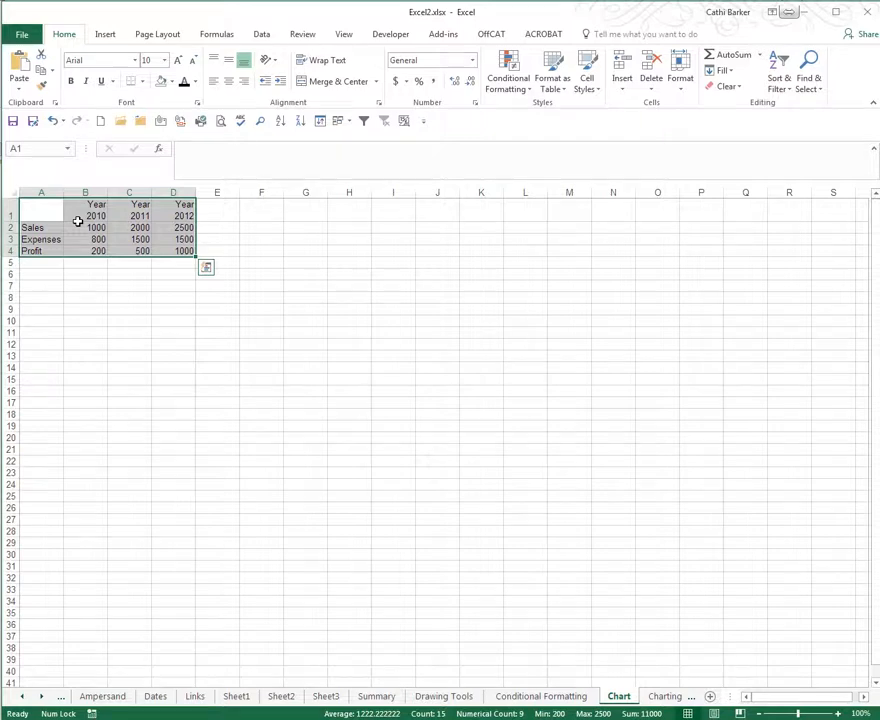
key("F11")
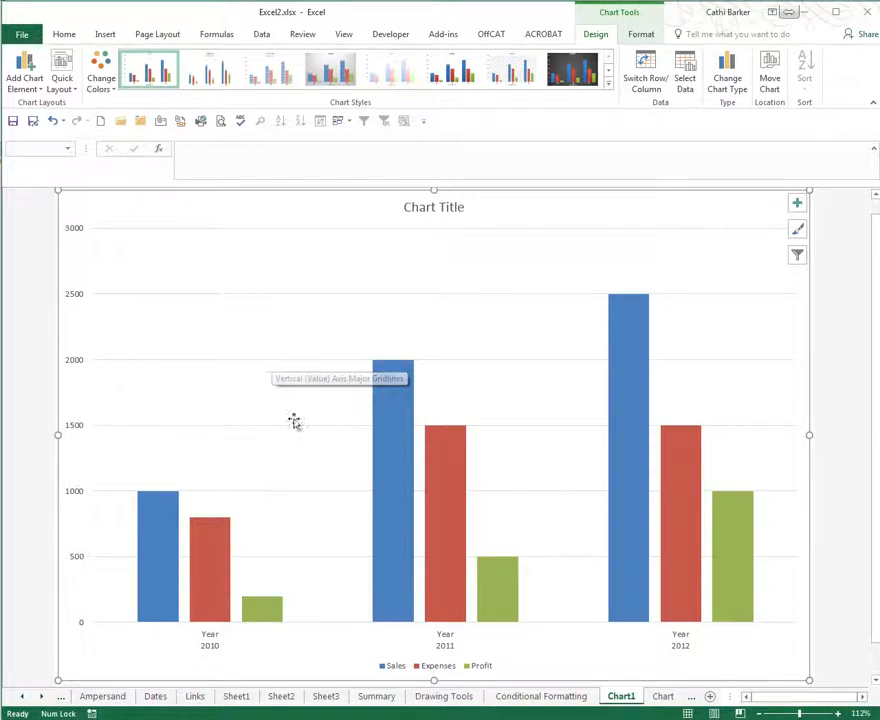
Create a second chart sheet from only the labels in A1:A4 and the Year 2011 data in C1:C4 of the Chart worksheet
left_click(662, 697)
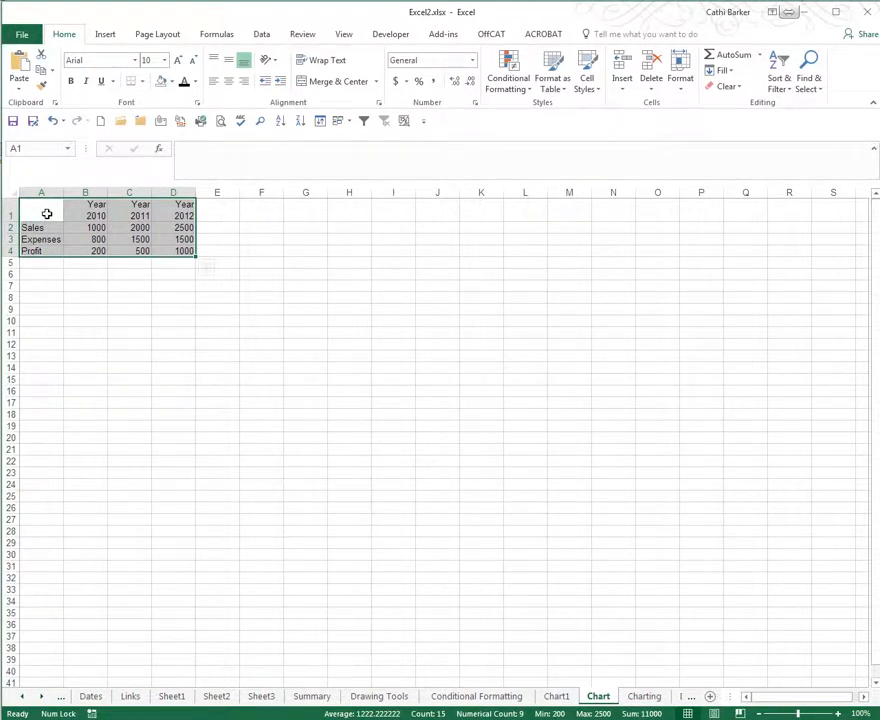
left_click_drag(47, 213, 40, 248)
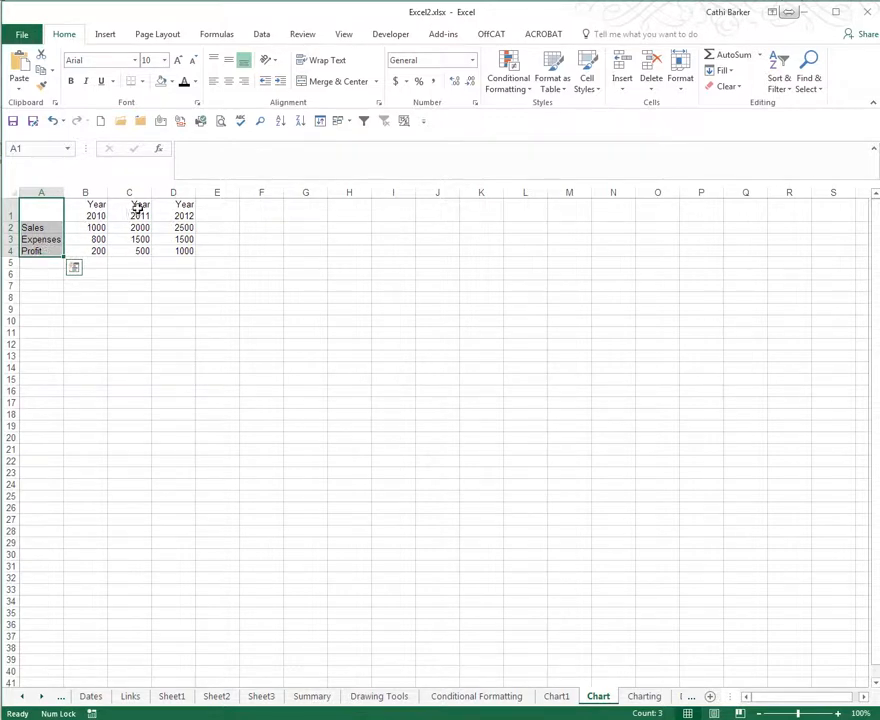
left_click_drag(137, 207, 137, 251)
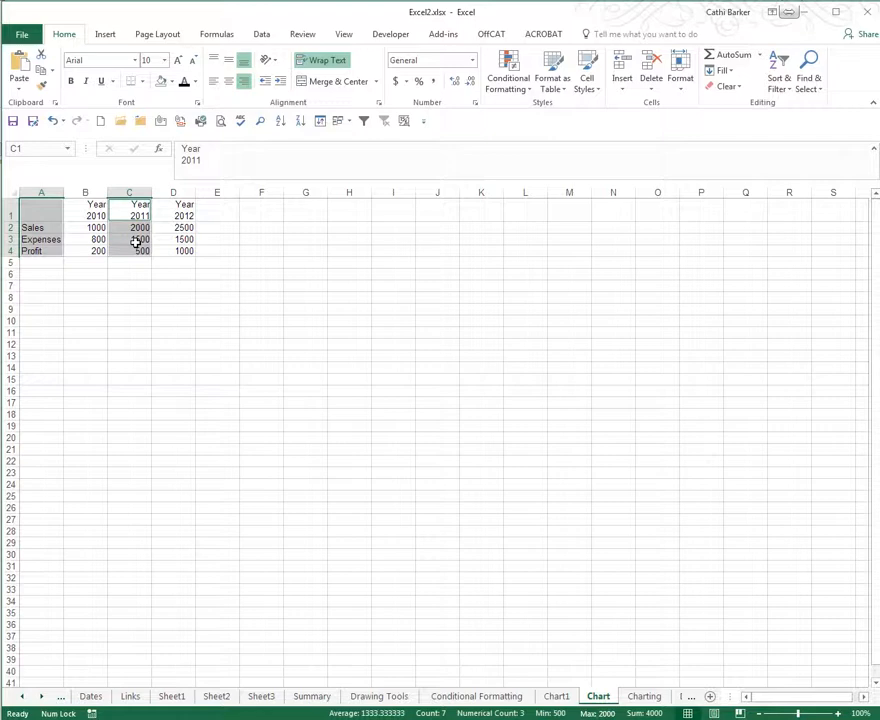
key("F11")
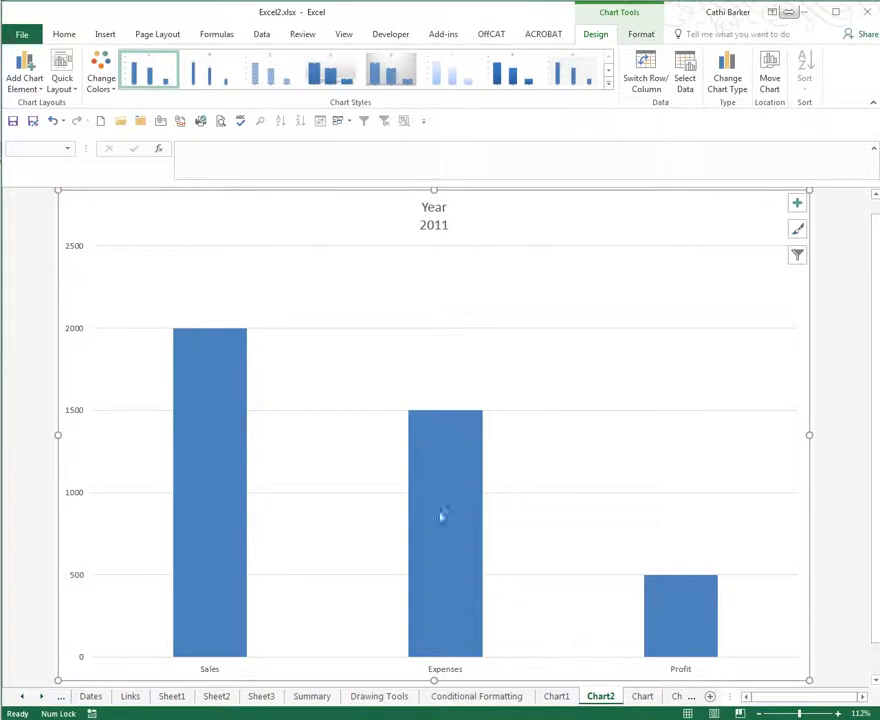
Switch rows and columns on the Year 2011 chart to compare the layouts, and switch them back
mouse_move(456, 575)
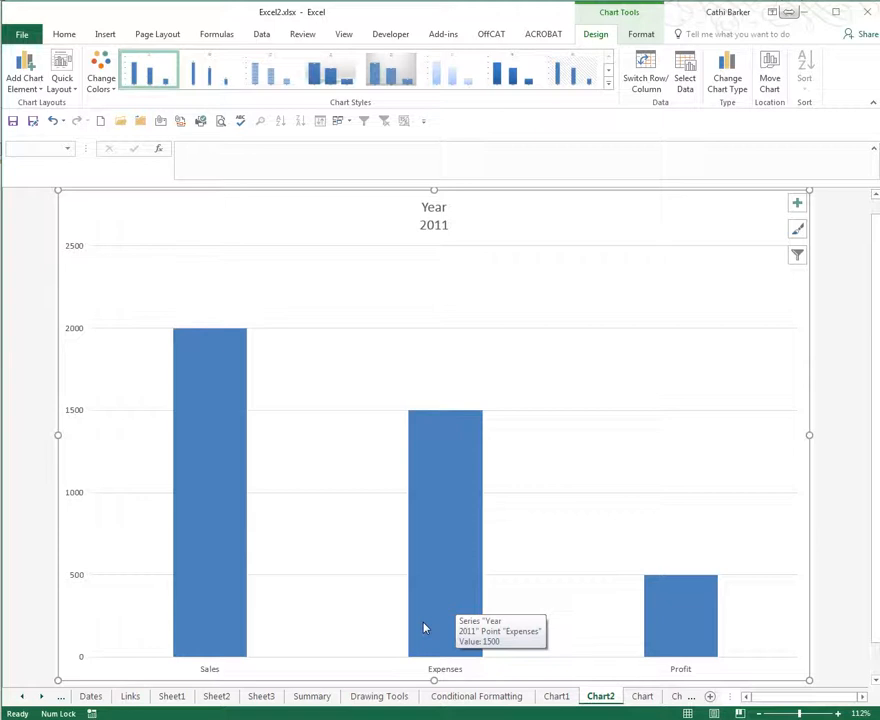
left_click(650, 82)
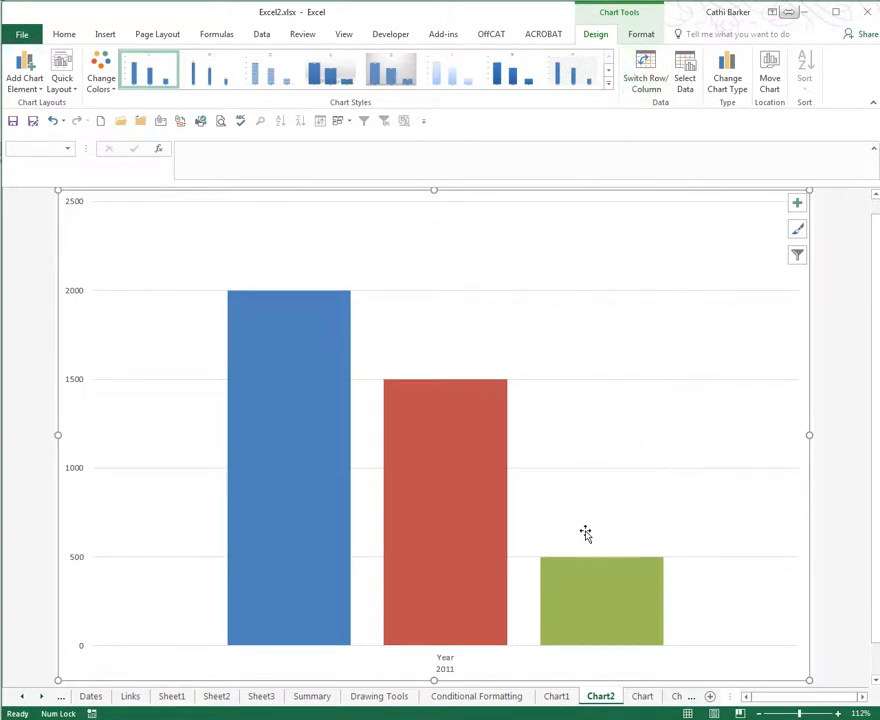
mouse_move(346, 537)
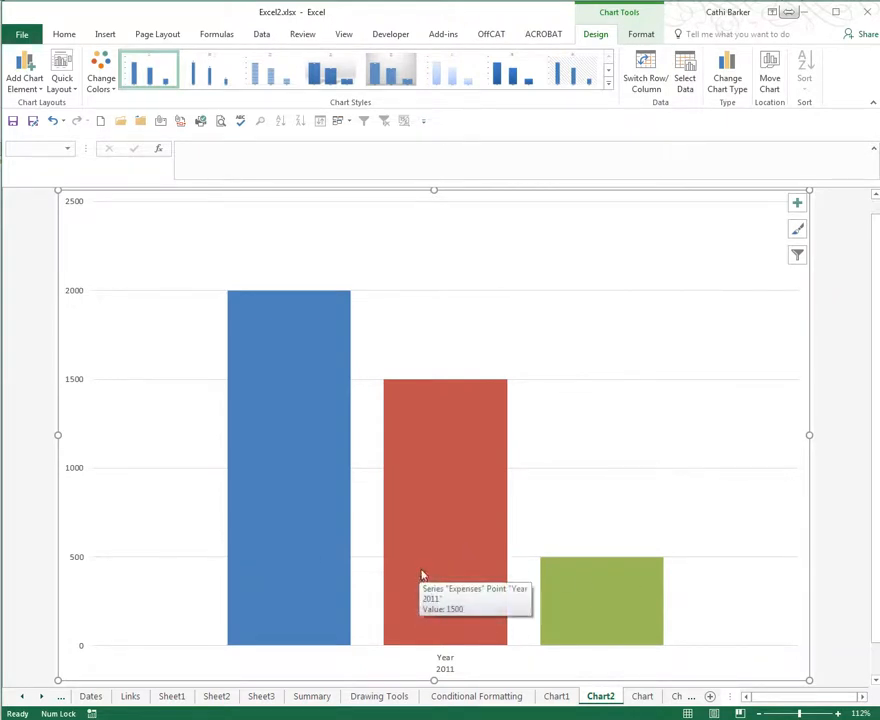
left_click(646, 77)
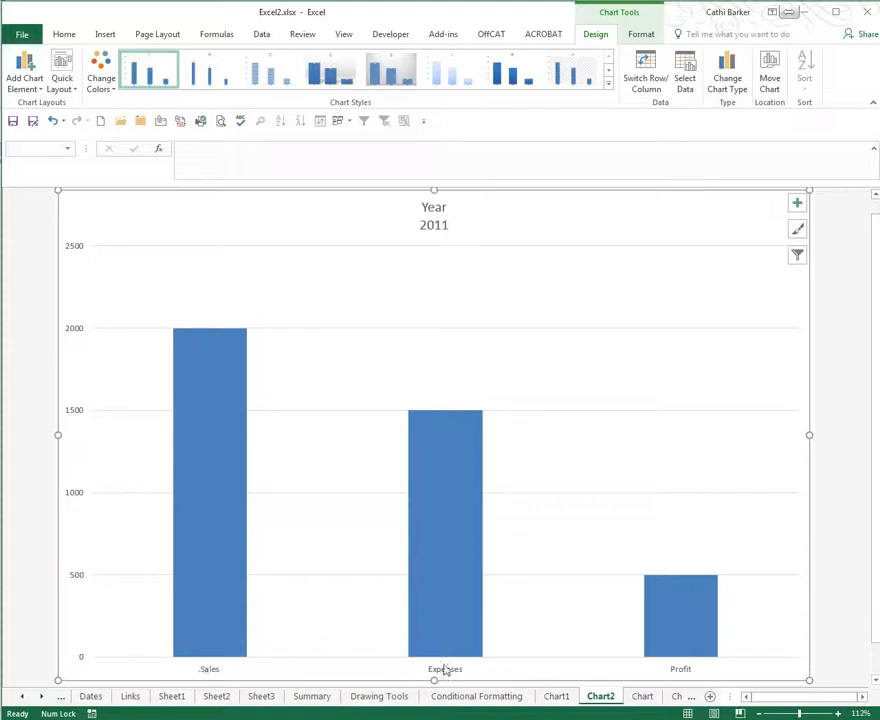
mouse_move(694, 654)
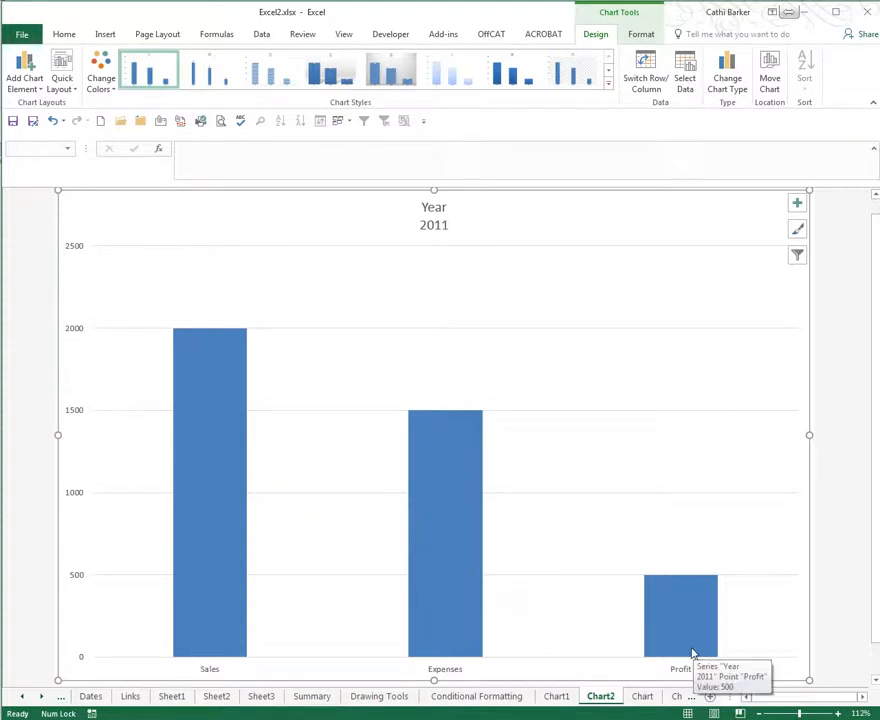
Toggle the three-year chart on Chart1 between grouping by category and by year, ending with the original grouping by year
left_click(556, 698)
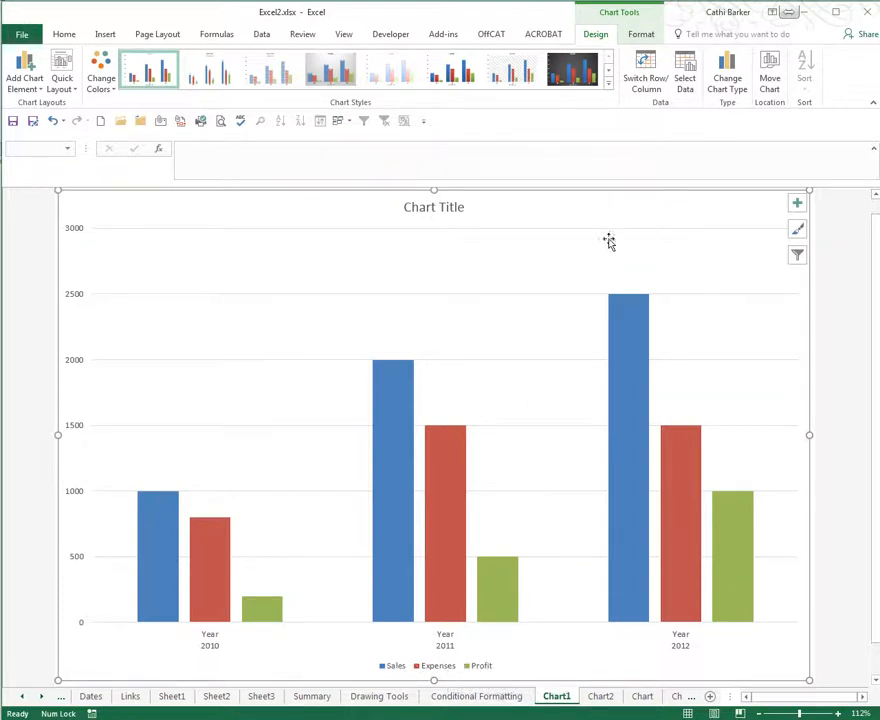
left_click(645, 80)
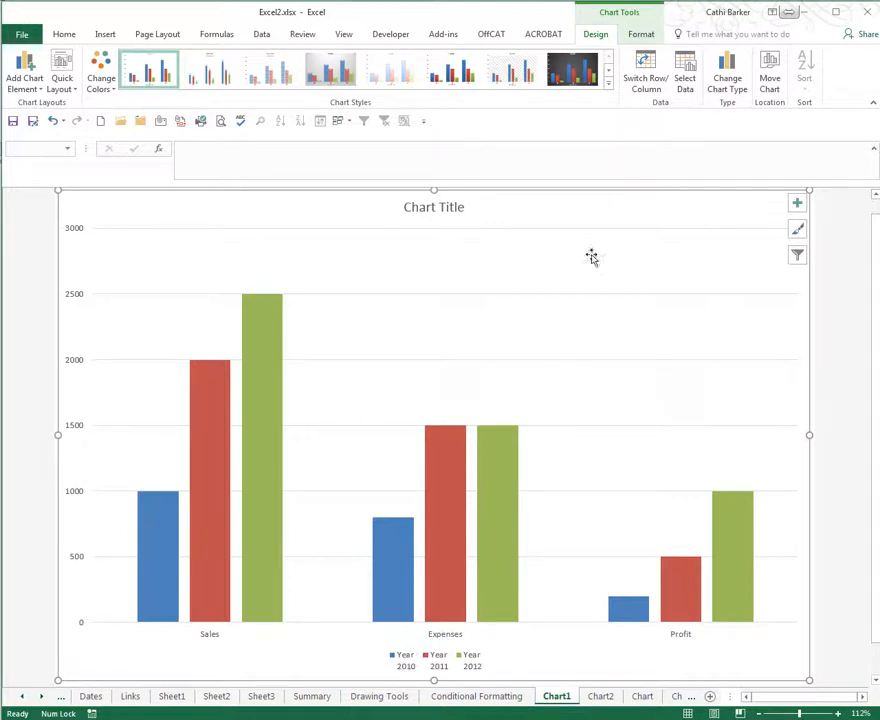
left_click(643, 85)
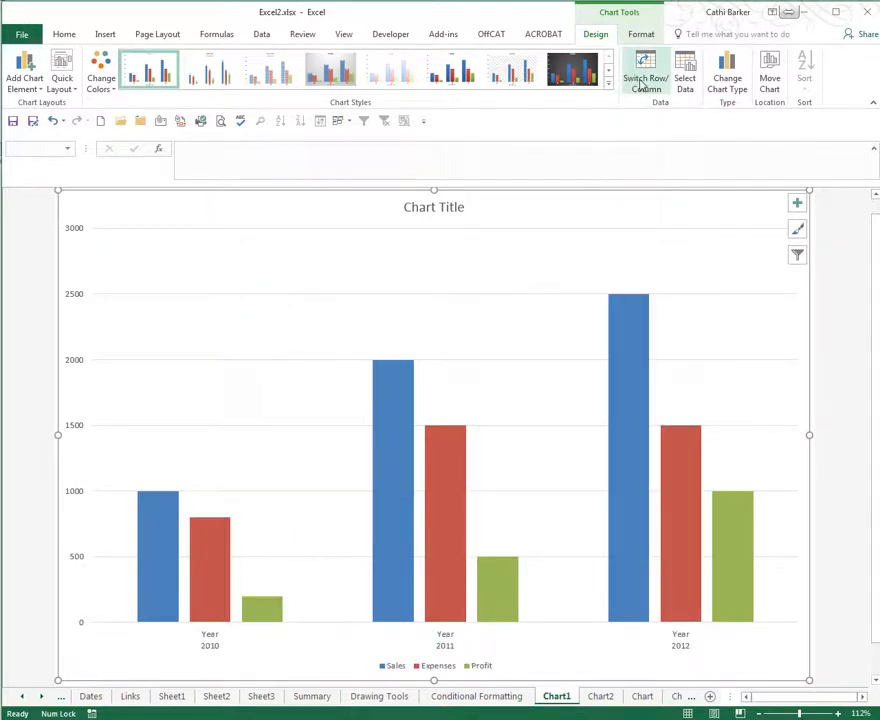
left_click(643, 85)
left_click(643, 85)
Copy the Year 2012 data in D1:D4 of the Chart worksheet and paste it into the Chart2 chart as a second series
left_click(601, 698)
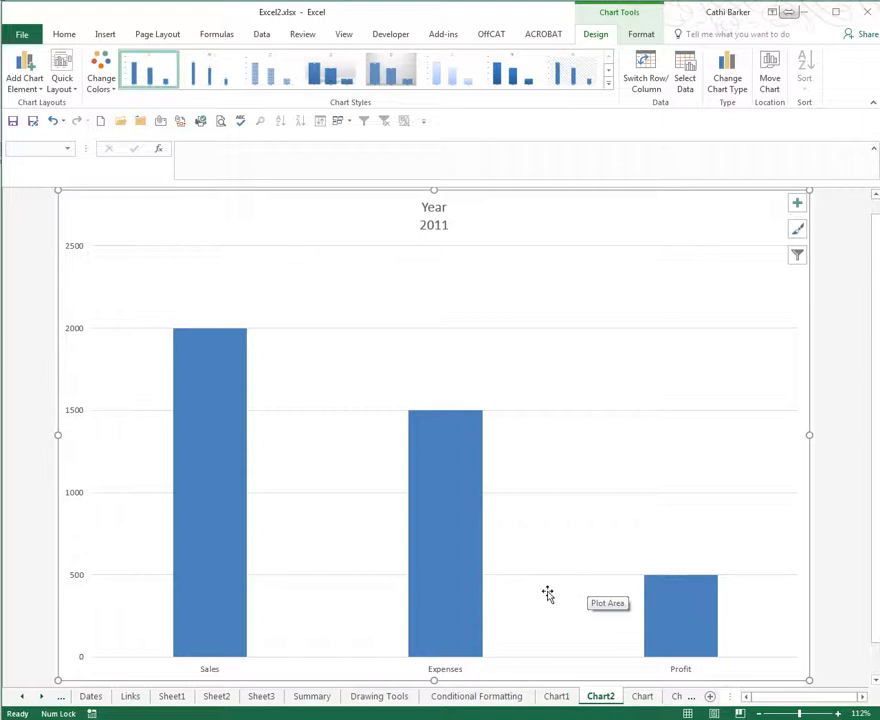
left_click(642, 697)
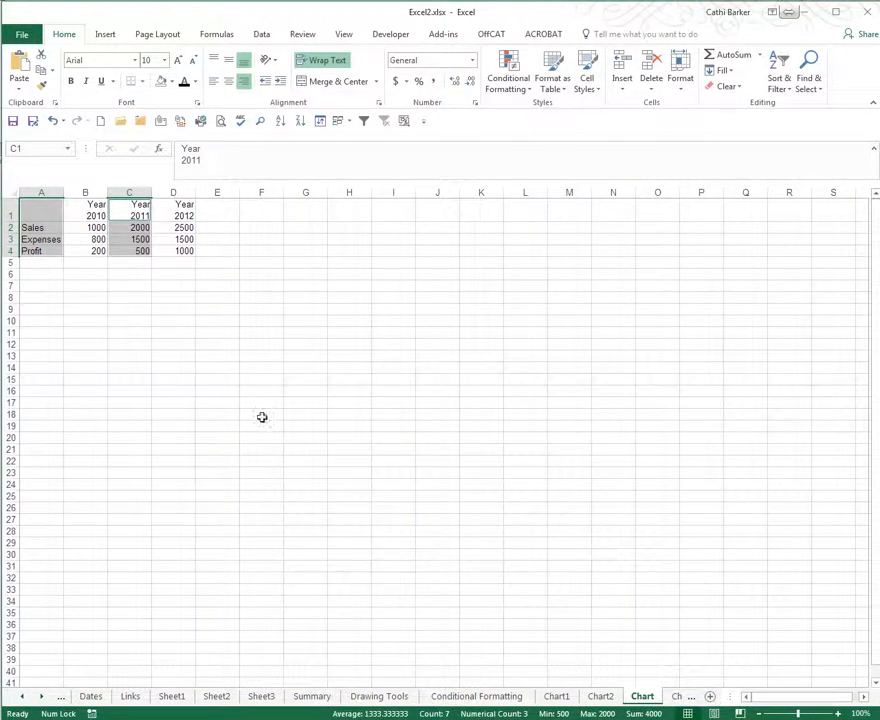
left_click_drag(184, 207, 181, 251)
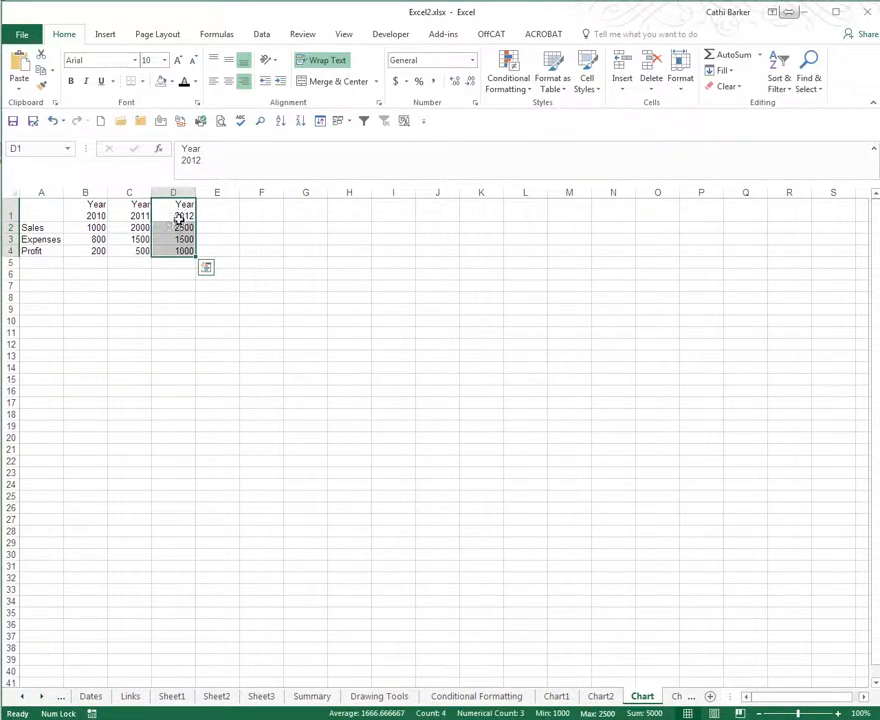
right_click(180, 221)
left_click(209, 247)
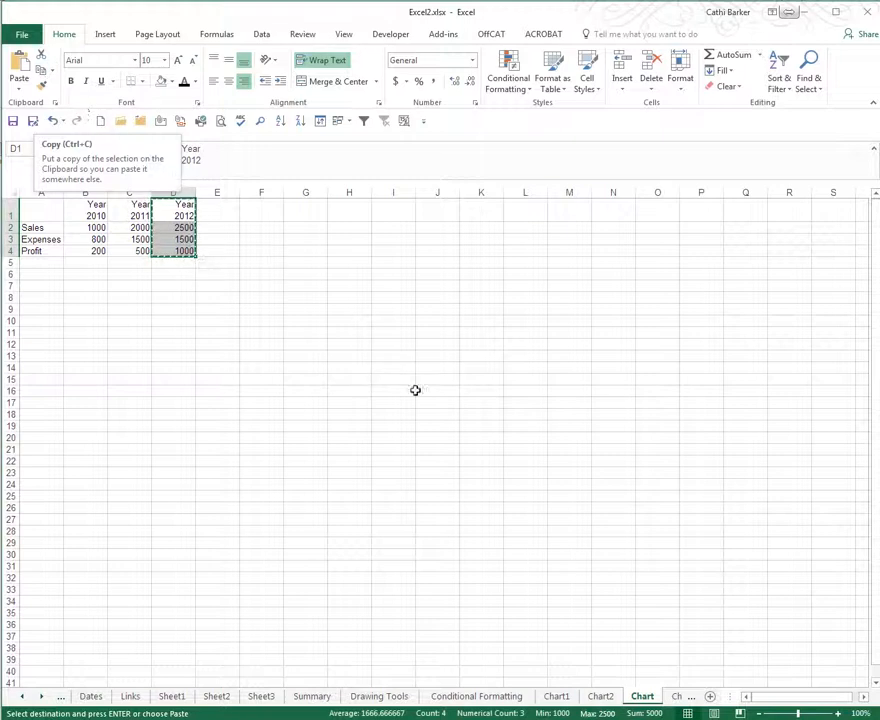
left_click(600, 697)
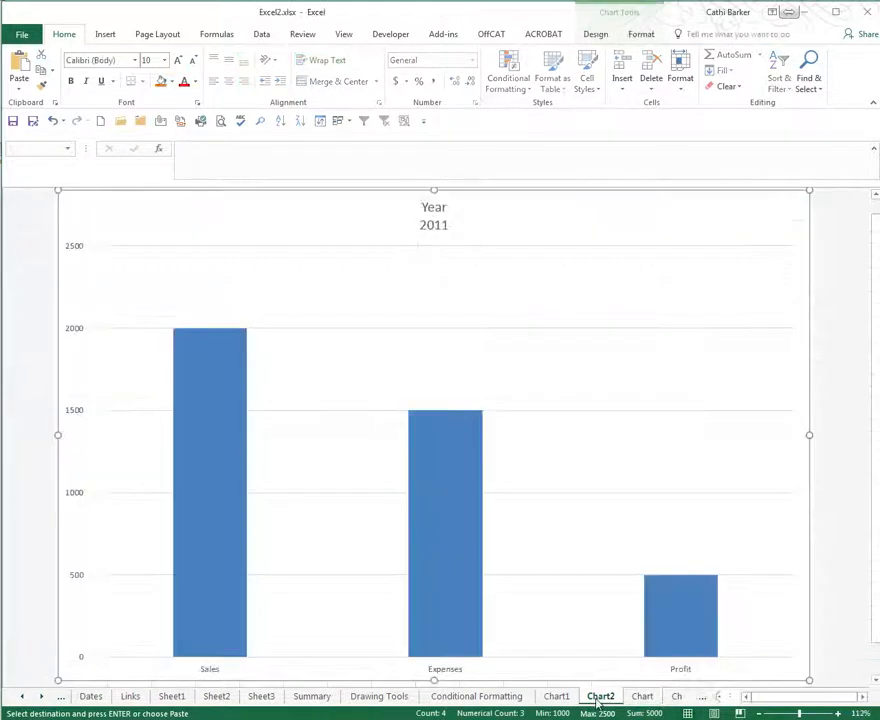
key("ctrl+v")
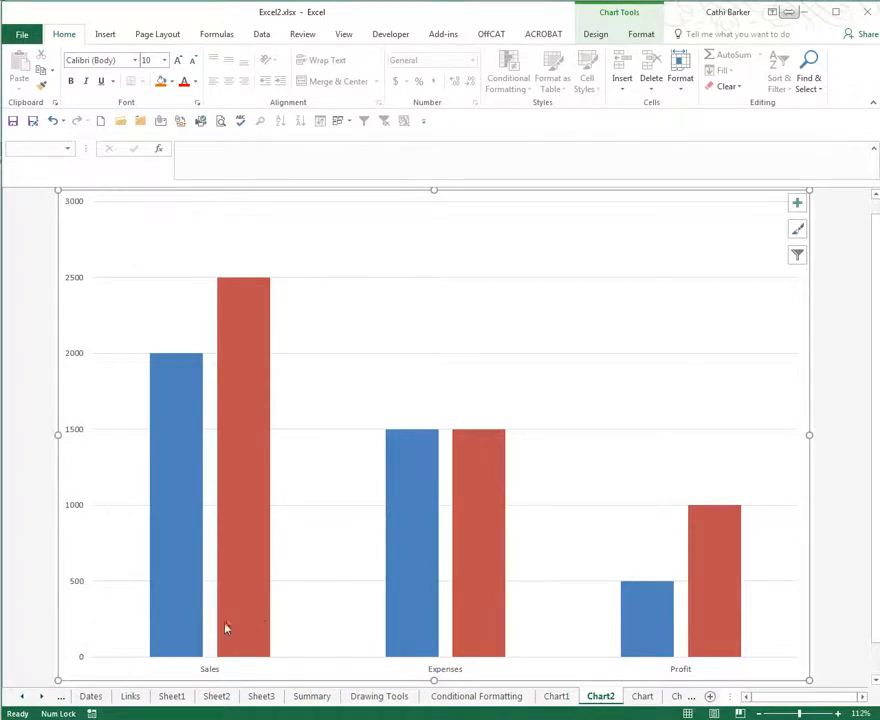
Add a legend to the two-series chart on Chart2
mouse_move(256, 626)
left_click(797, 205)
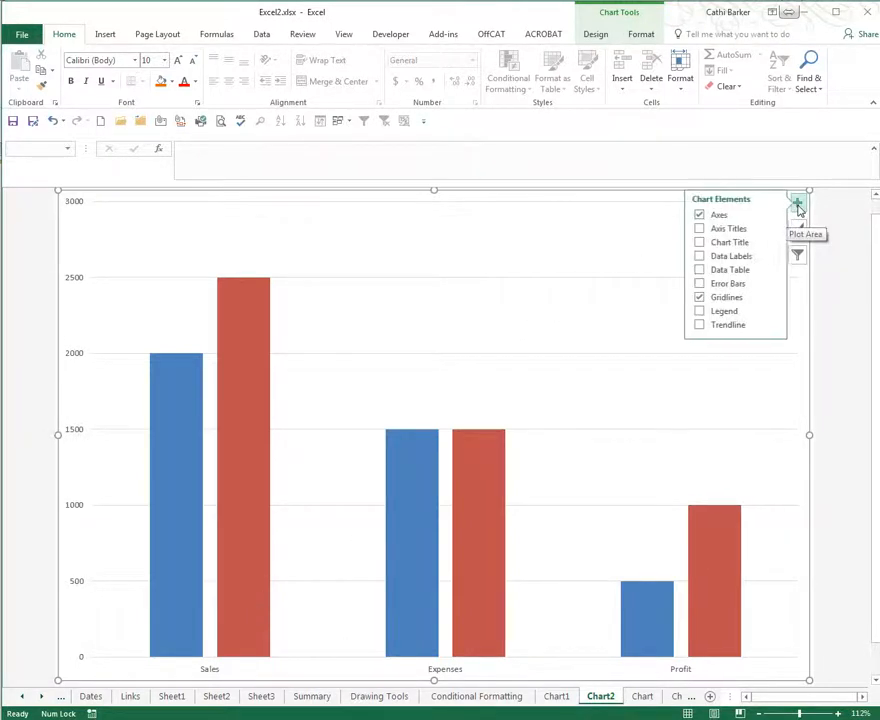
left_click(694, 311)
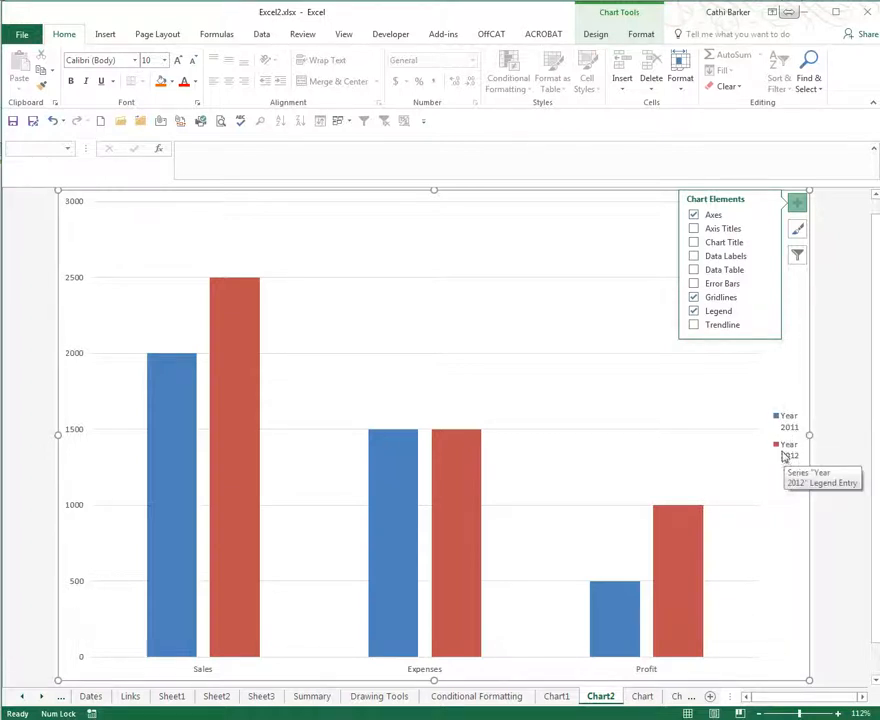
Edit the chart's data source to rename the Year 2011 series to 2011
left_click(595, 36)
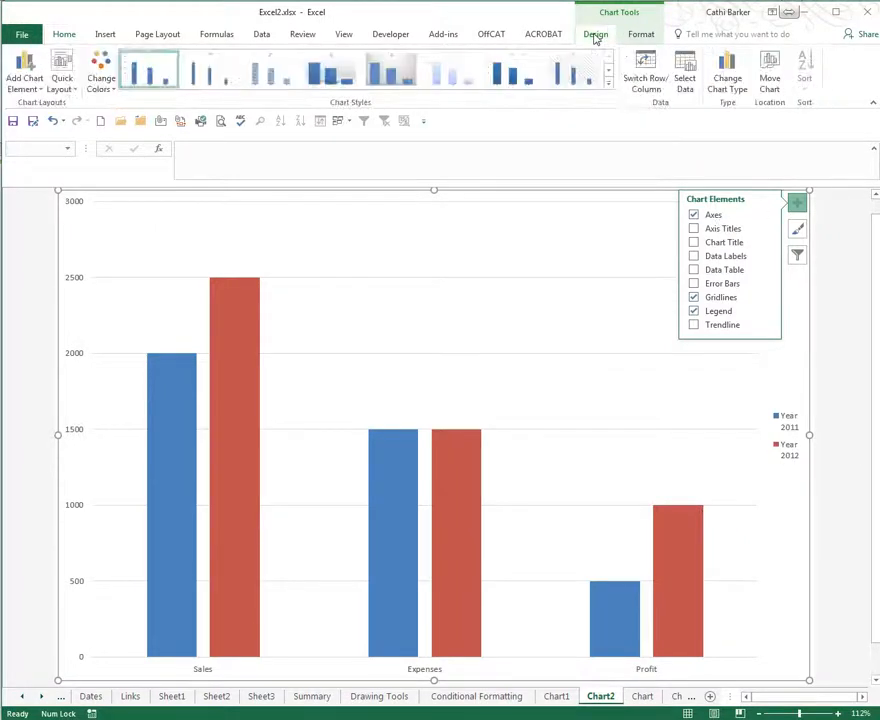
left_click(688, 81)
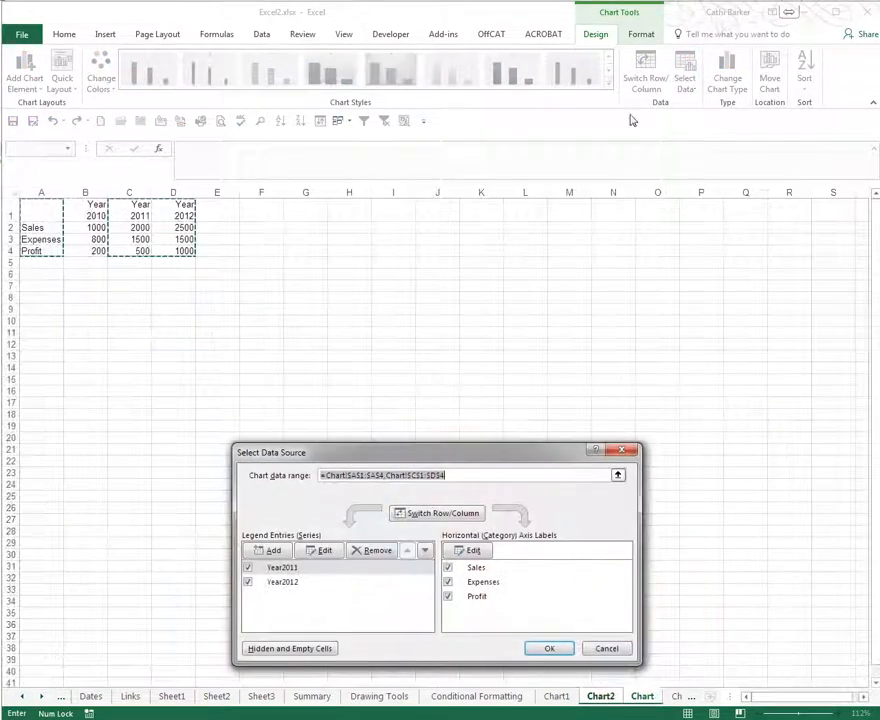
left_click_drag(432, 455, 491, 257)
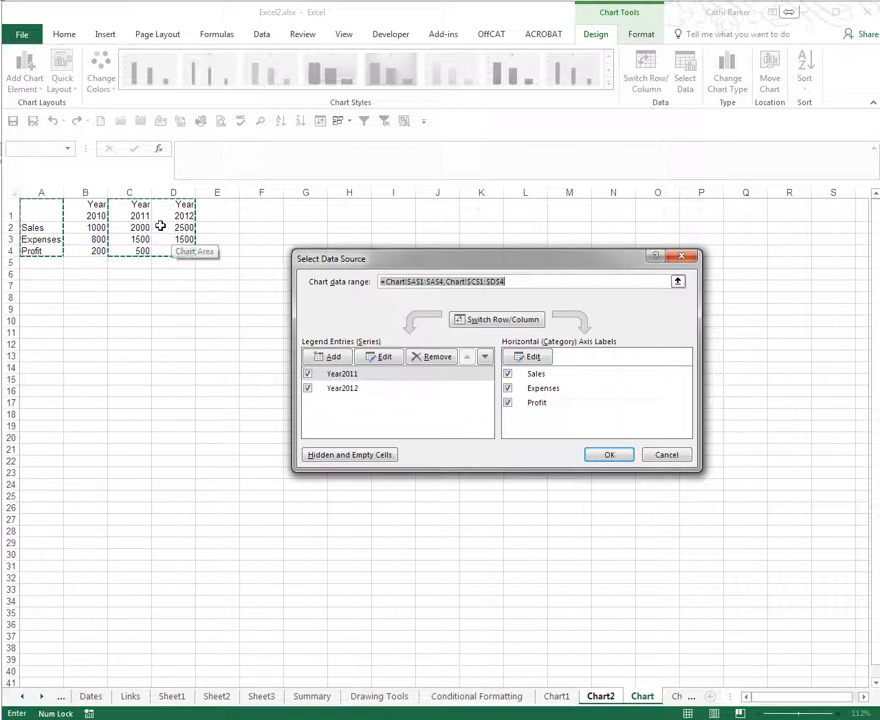
left_click(350, 376)
left_click(386, 356)
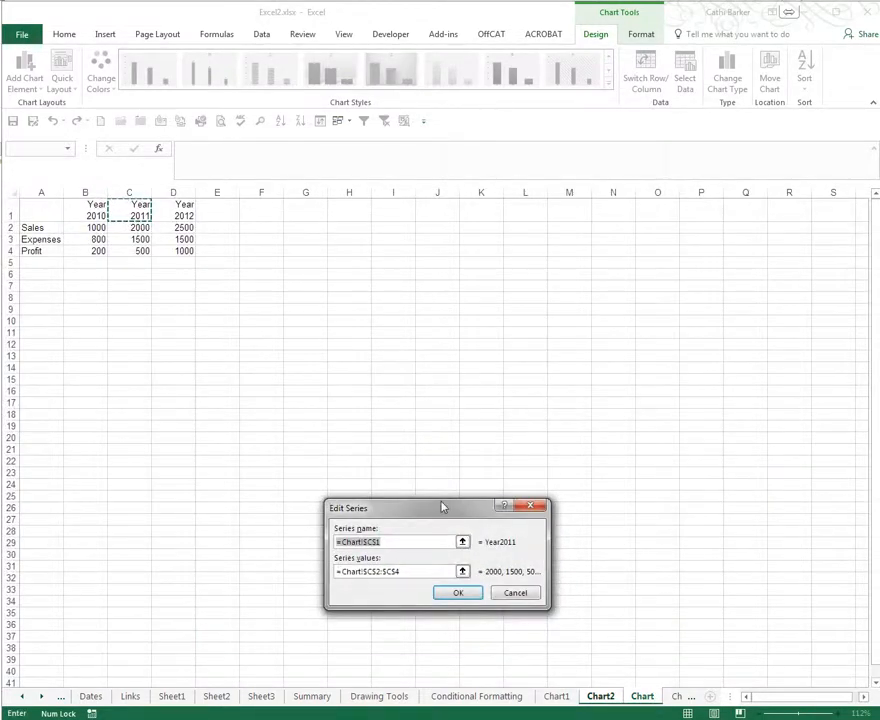
type("2011")
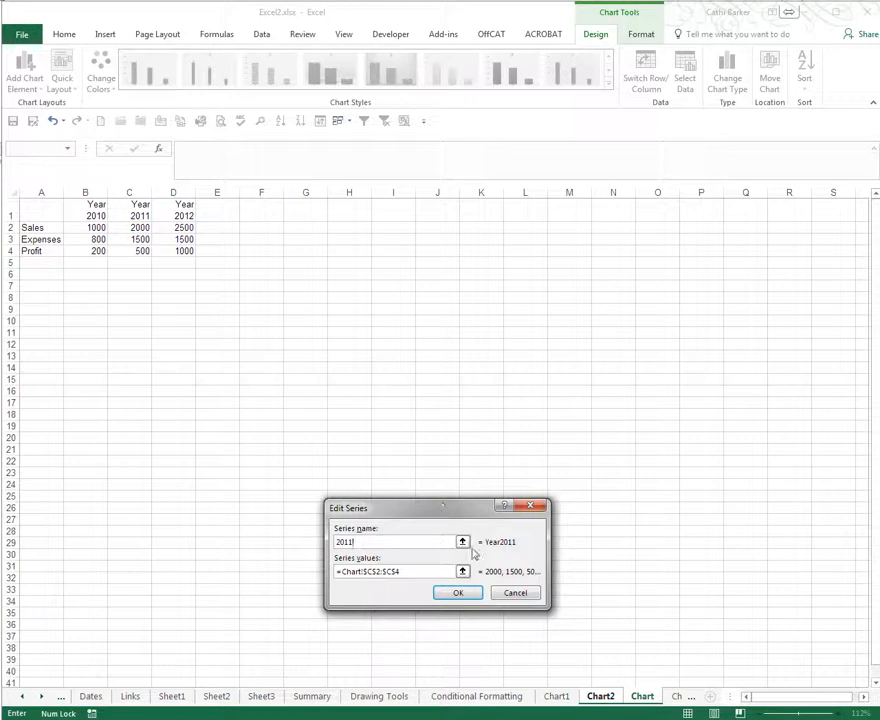
left_click(465, 594)
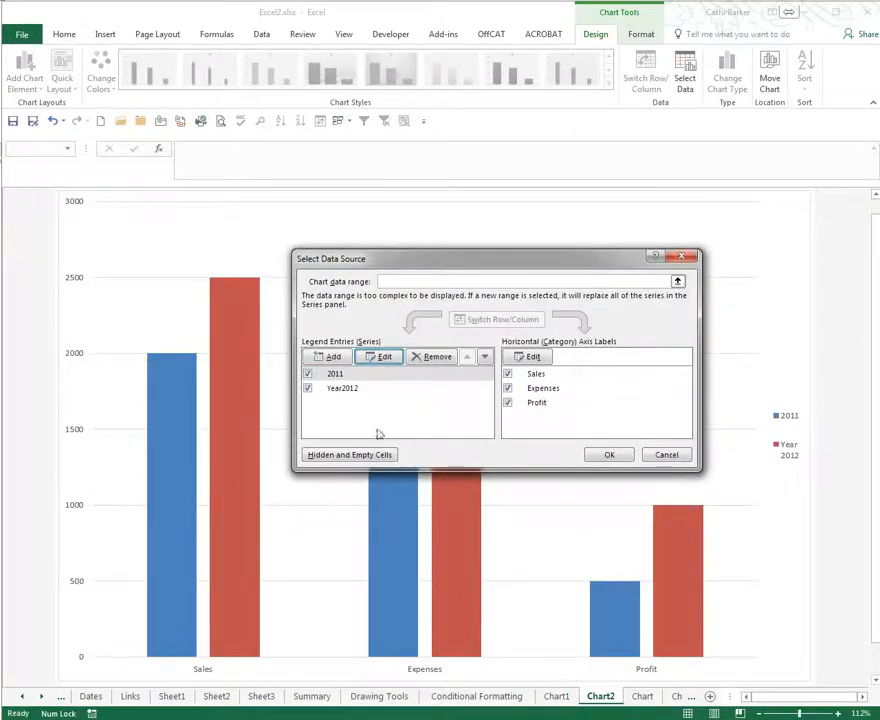
Rename the Year 2012 series to 2012, apply the data source changes and close the chart elements list
left_click(350, 391)
left_click(386, 357)
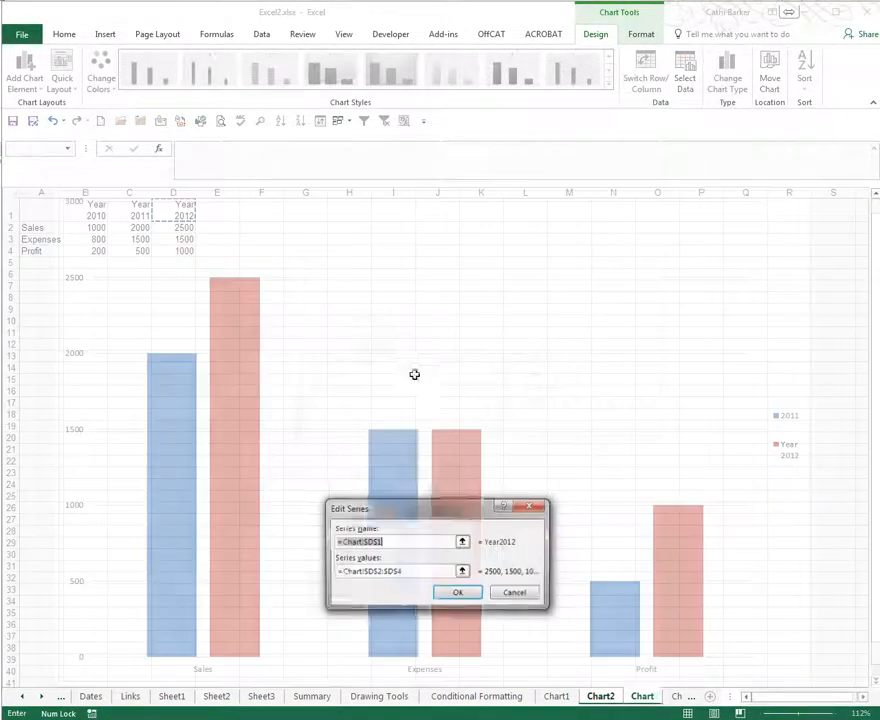
type("2012")
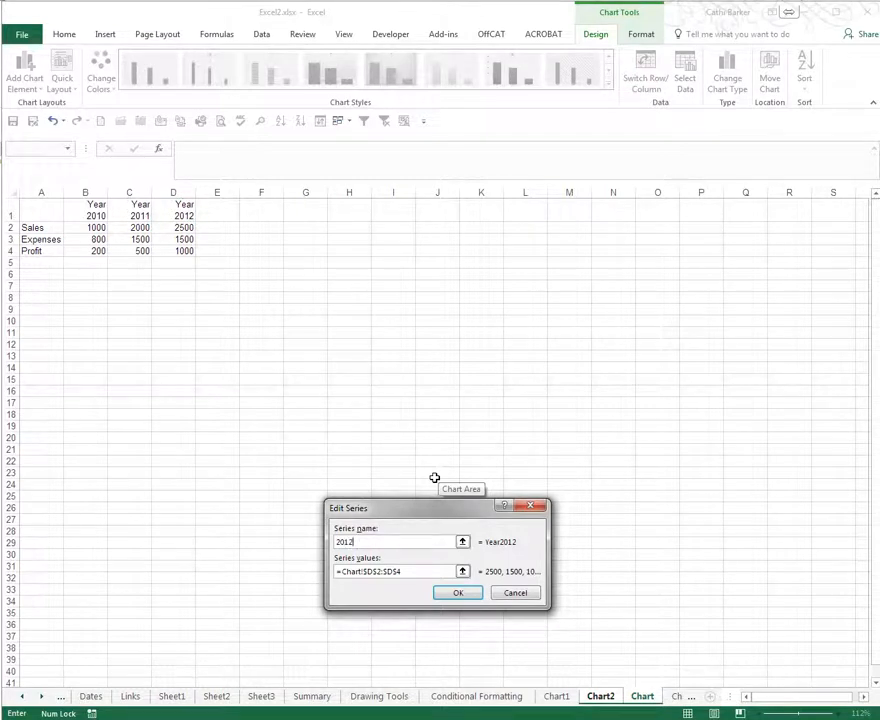
left_click(460, 595)
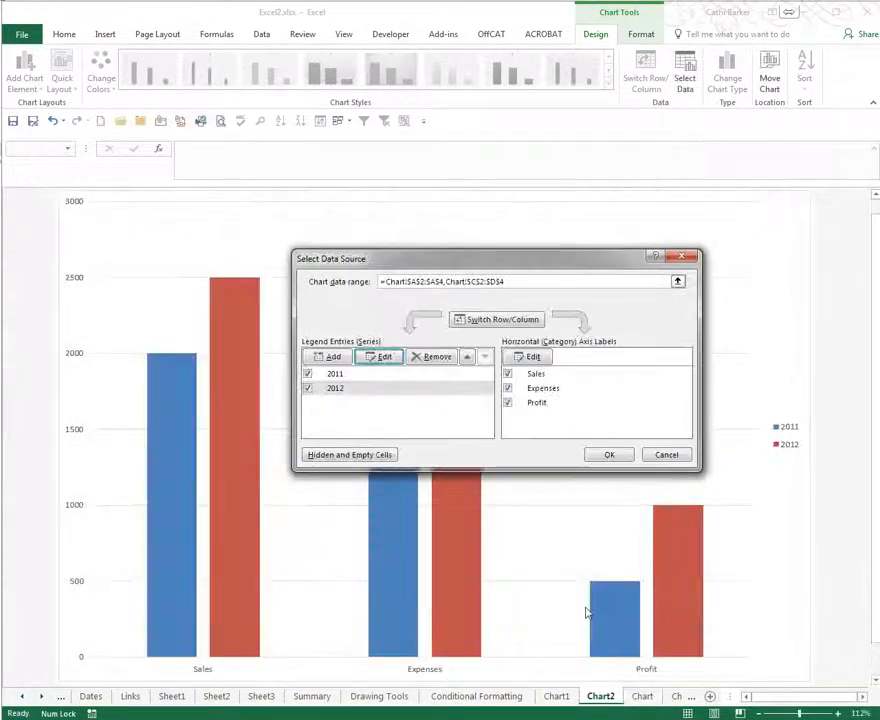
left_click(609, 455)
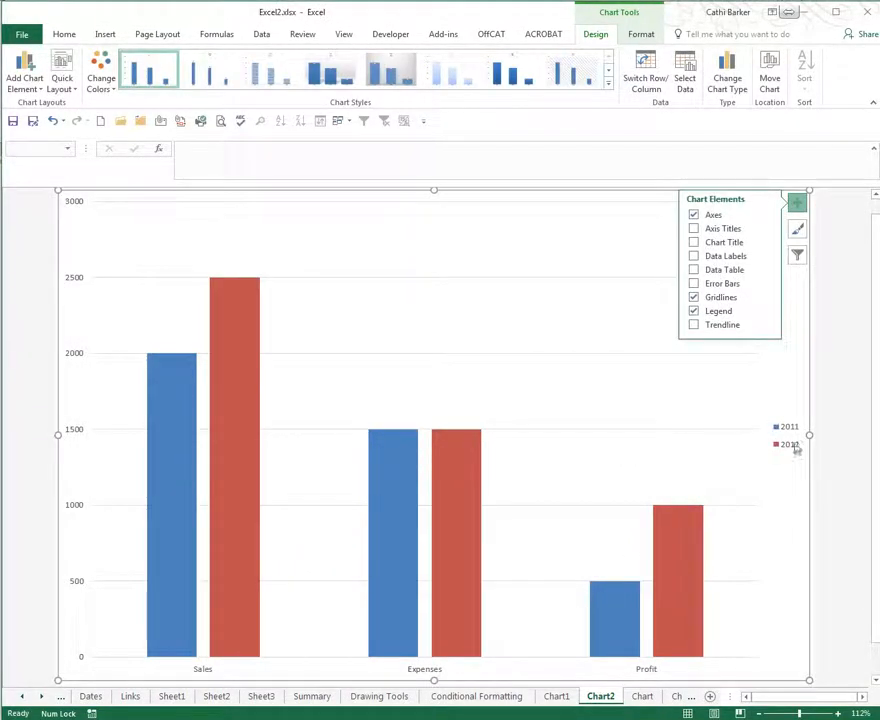
left_click(797, 203)
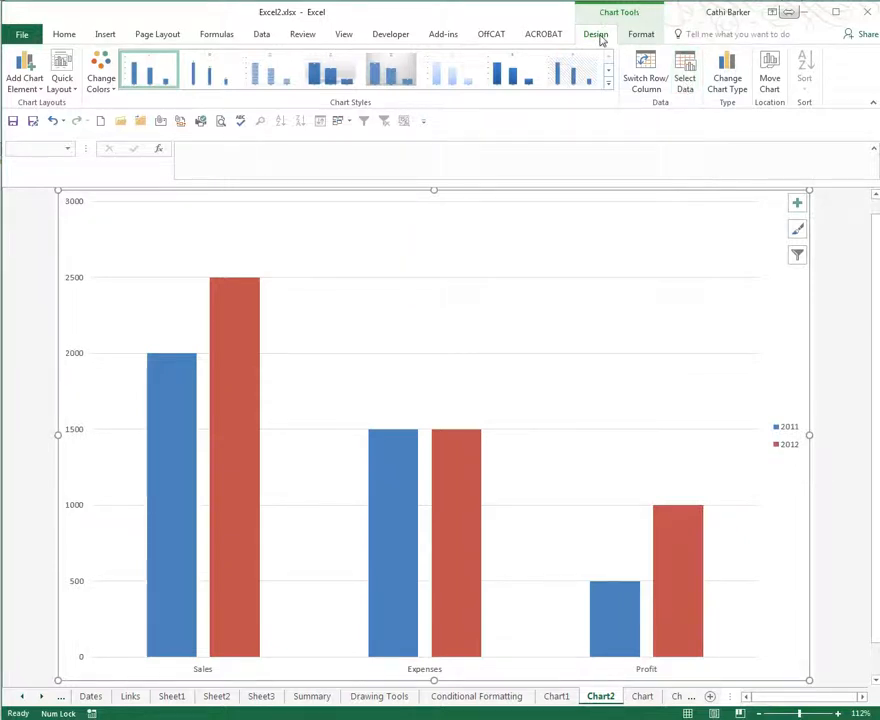
Reorder the Chart2 data source so the 2012 series comes before 2011, and apply the change
right_click(516, 316)
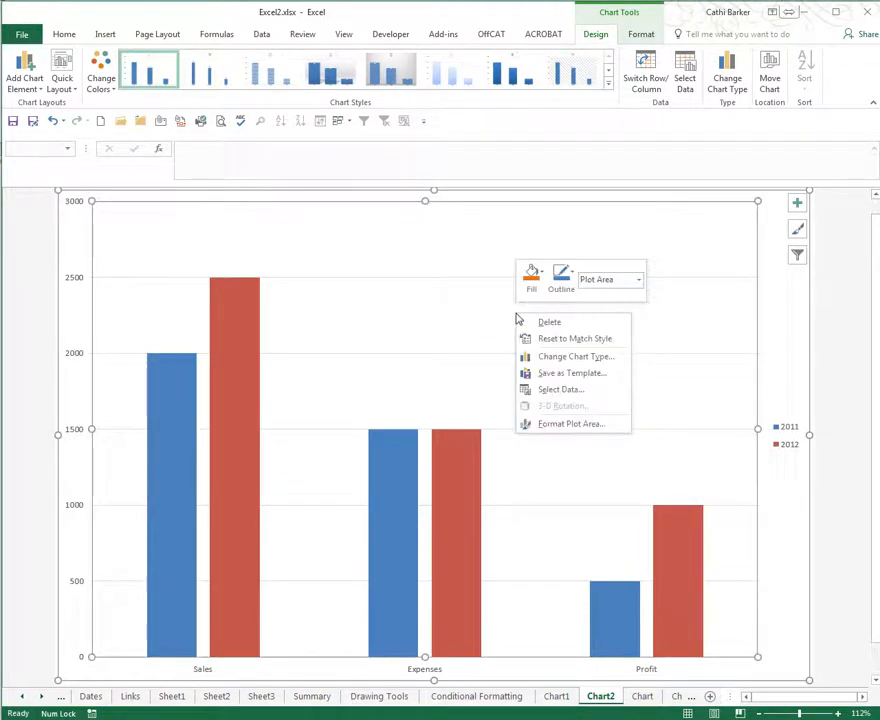
right_click(436, 314)
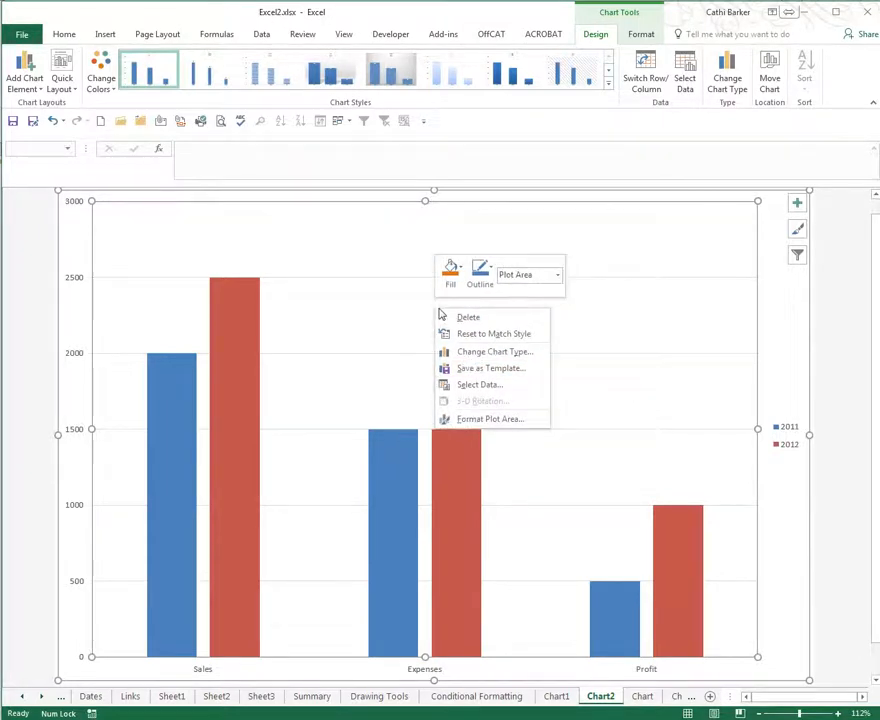
left_click(487, 386)
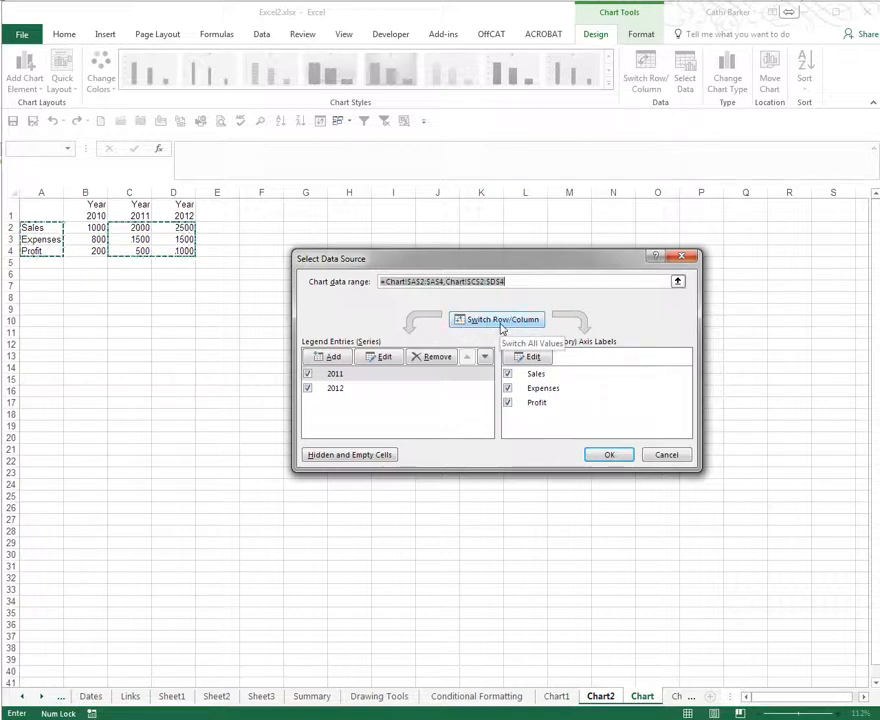
left_click(350, 391)
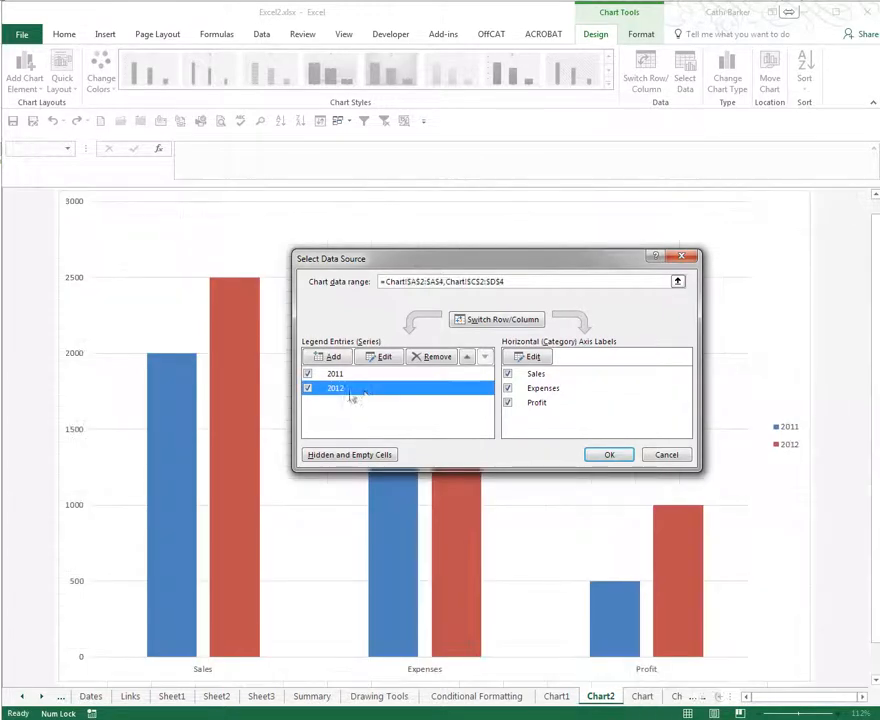
left_click(466, 358)
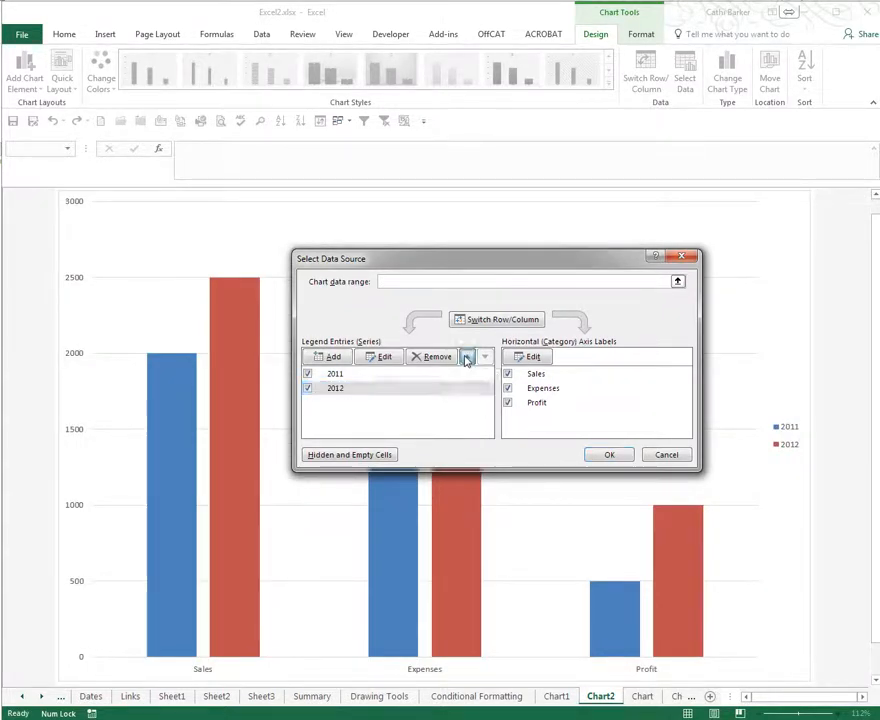
left_click(609, 455)
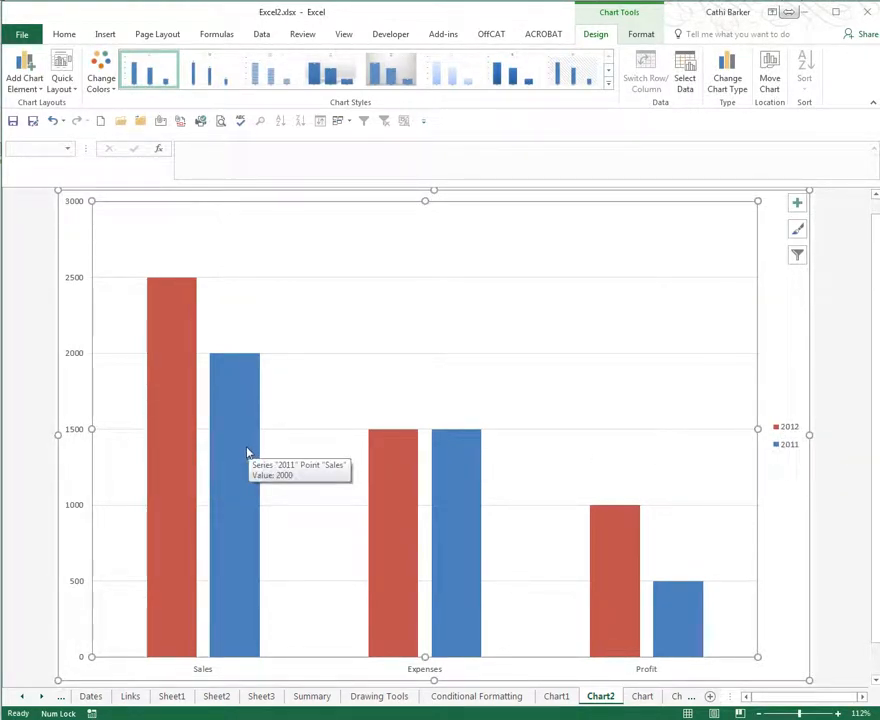
Move the 2012 series back below 2011 in the chart's data source and apply the order
right_click(319, 313)
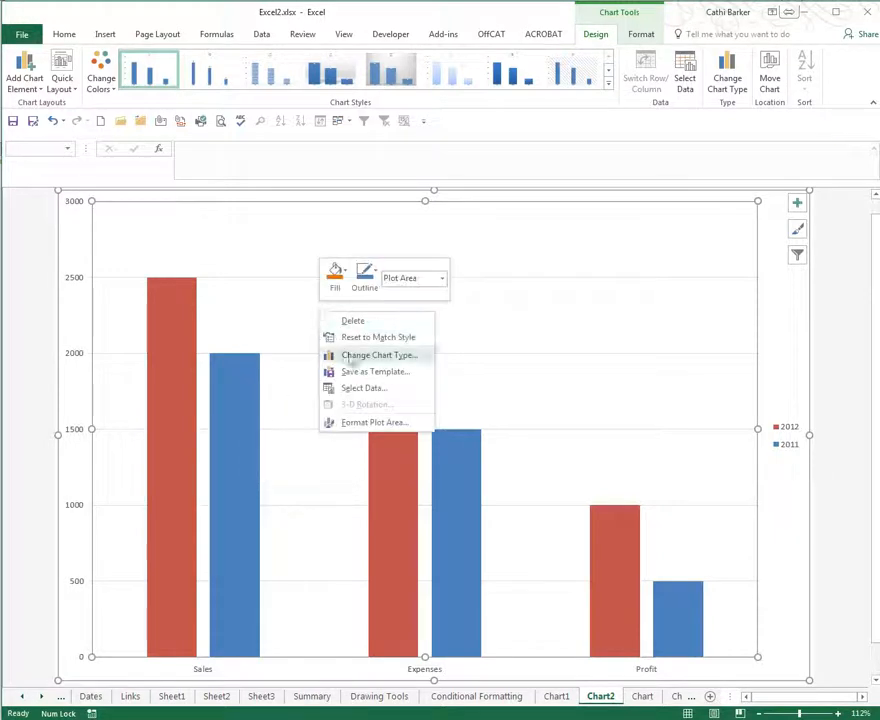
left_click(380, 398)
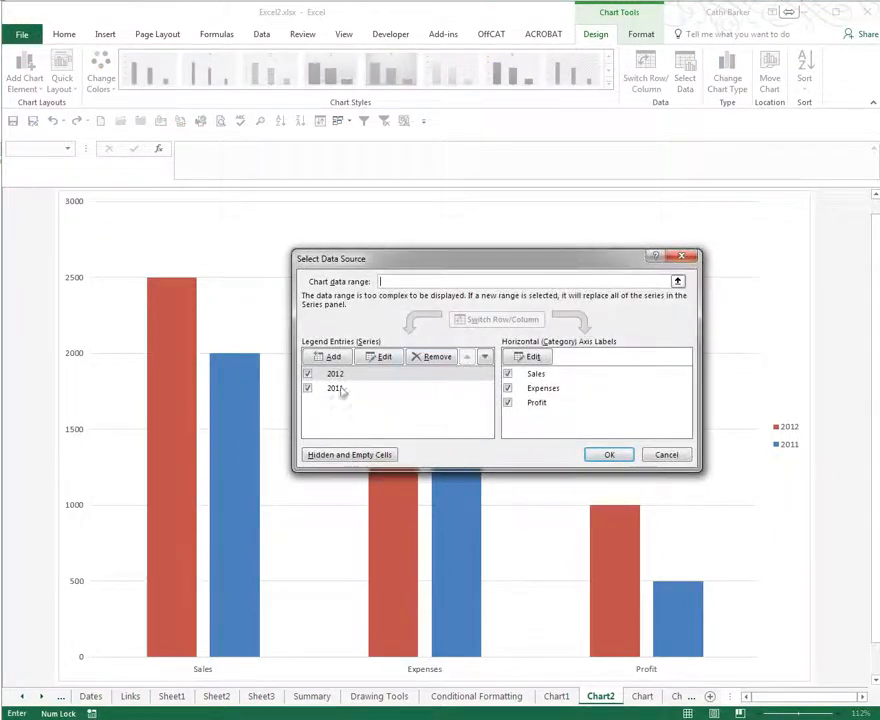
left_click(364, 377)
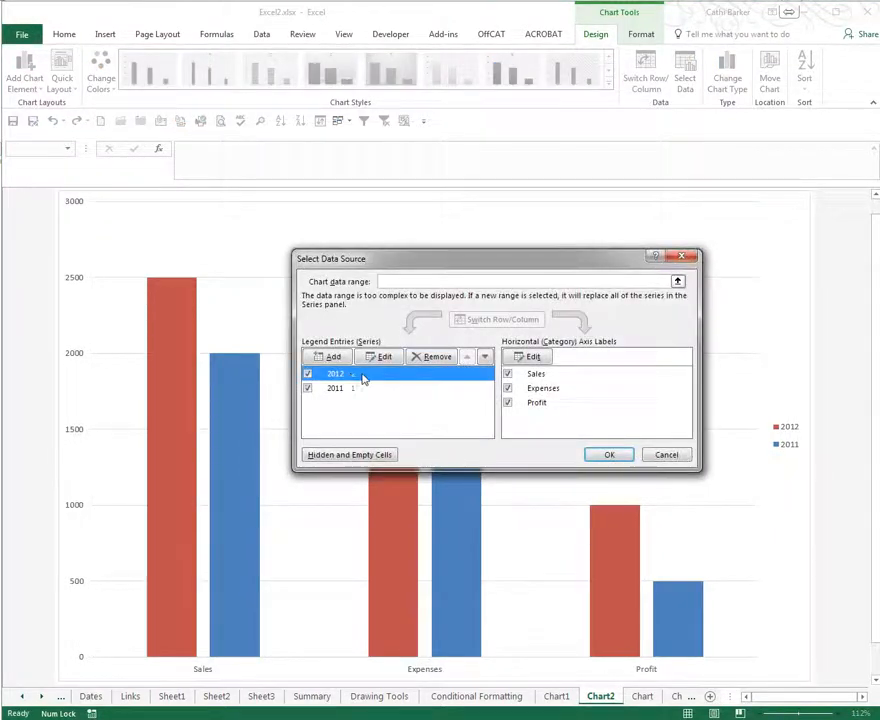
left_click(484, 357)
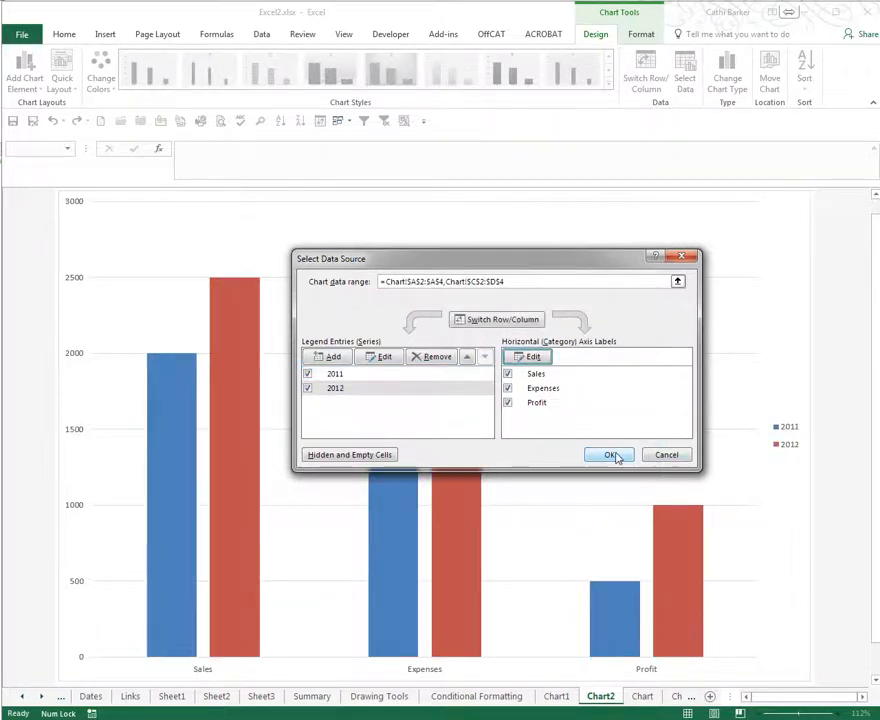
left_click(615, 456)
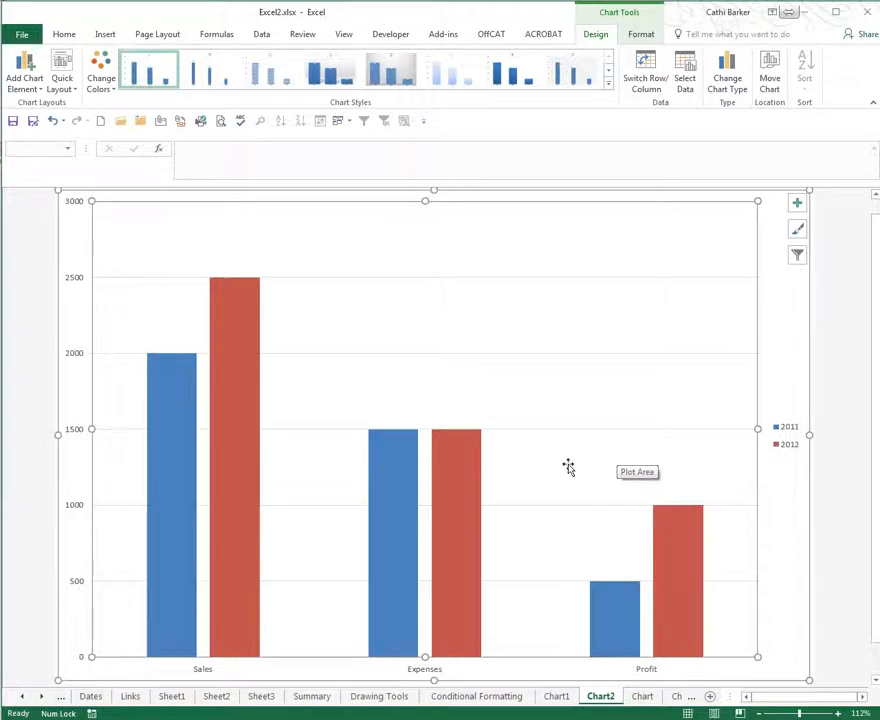
Copy the Year 2010 data in B1:B4 of the Chart worksheet and paste it into the Chart2 chart as a third series
left_click(642, 697)
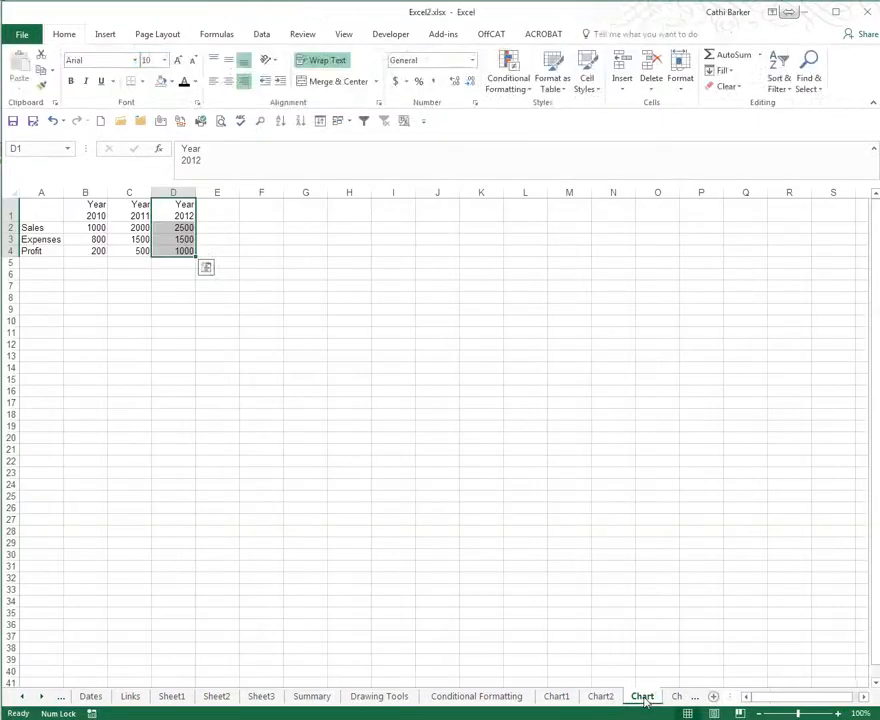
left_click_drag(90, 210, 88, 253)
right_click(90, 236)
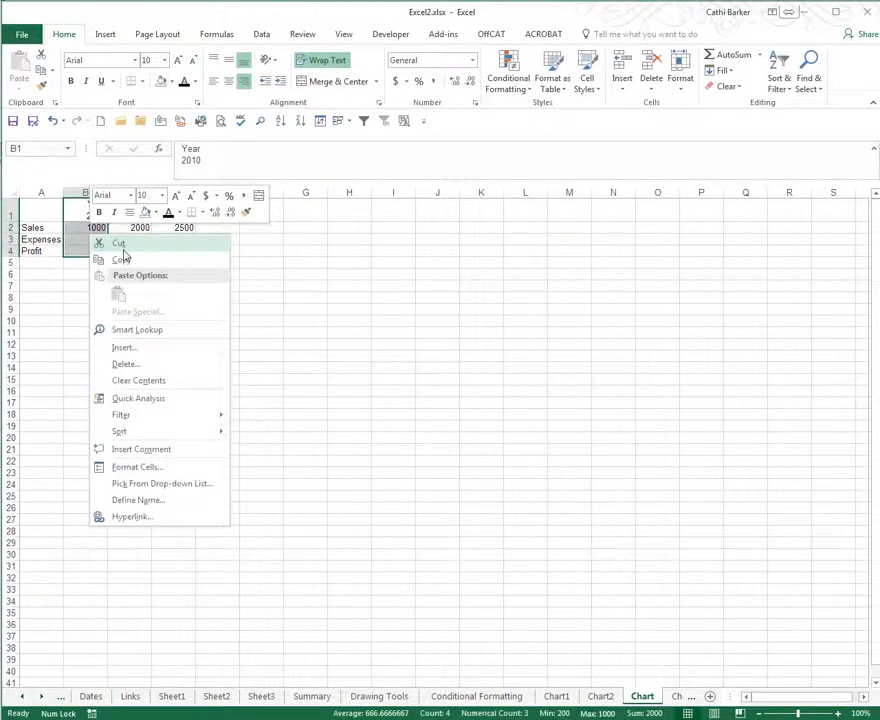
left_click(122, 260)
left_click(603, 697)
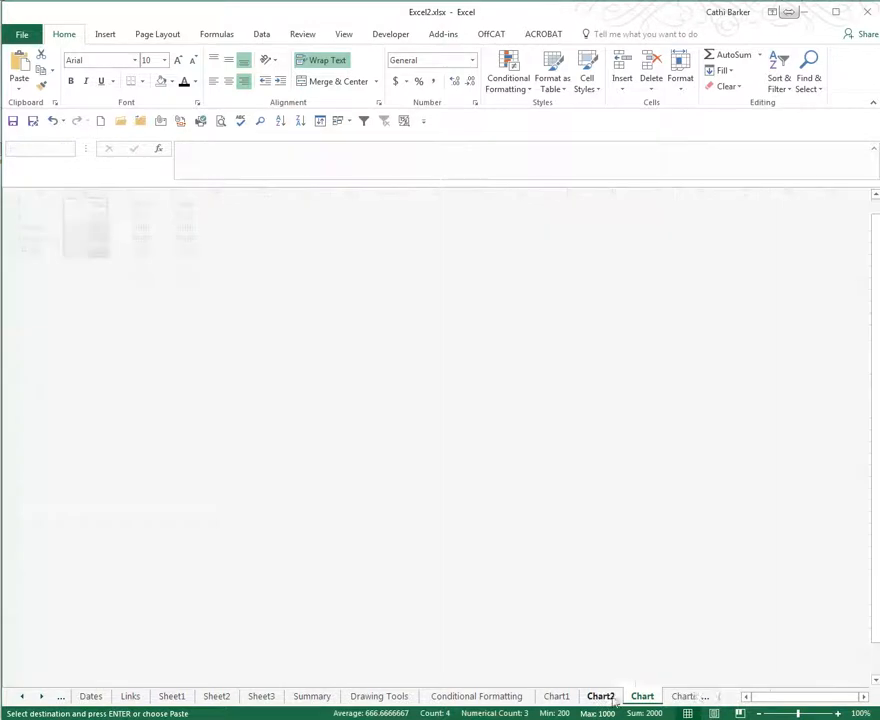
key("ctrl+v")
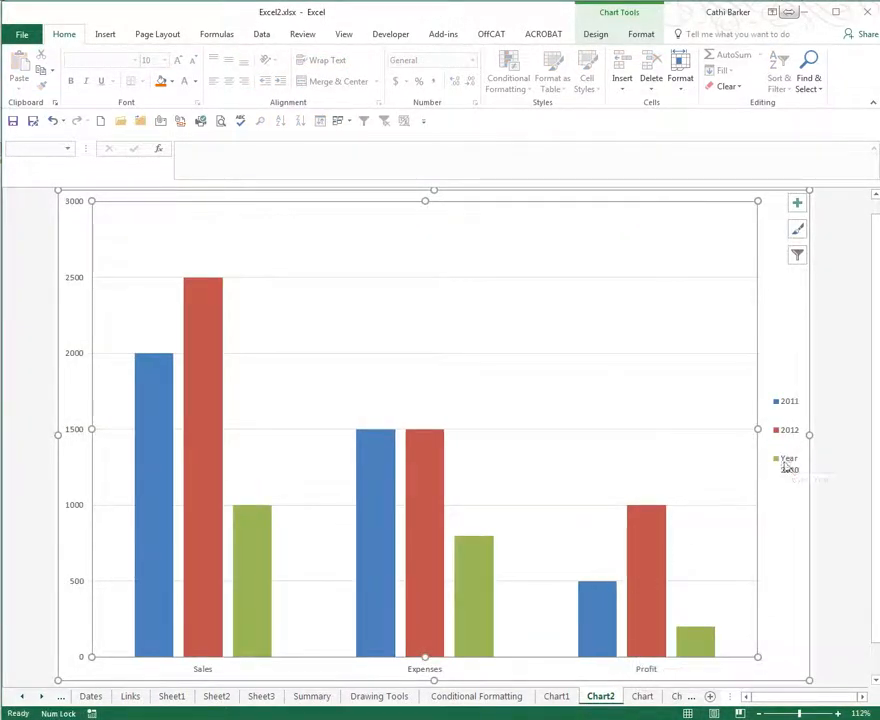
Delete the Year 2010 series from the Chart2 chart
mouse_move(386, 557)
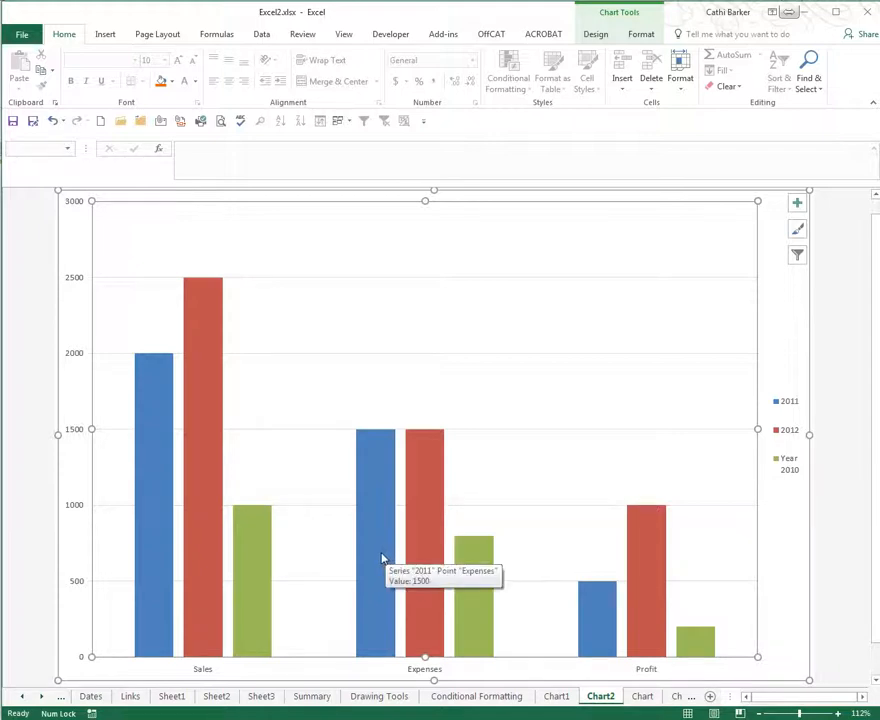
left_click(258, 563)
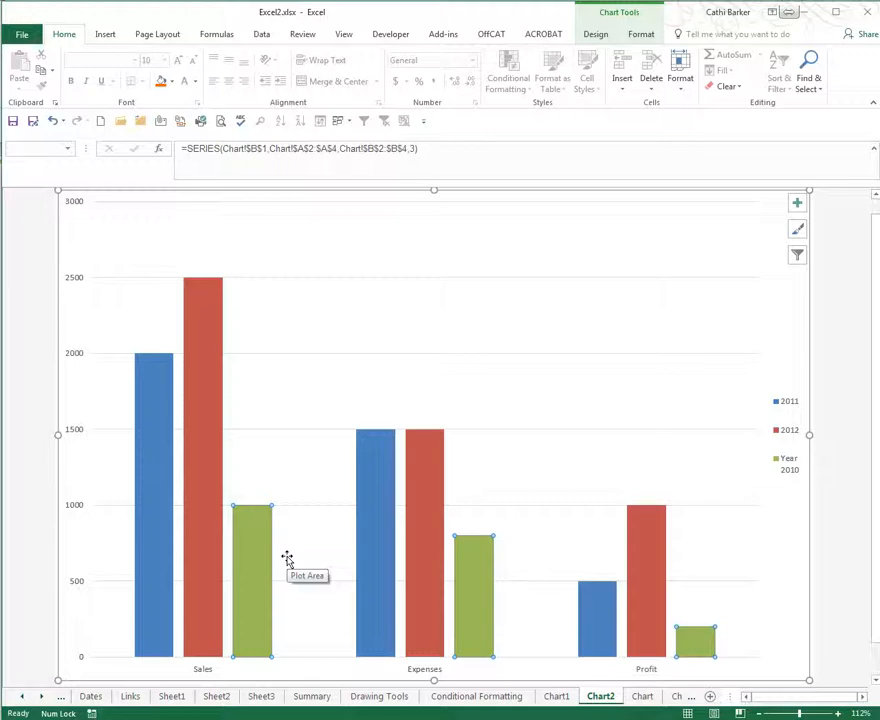
mouse_move(261, 572)
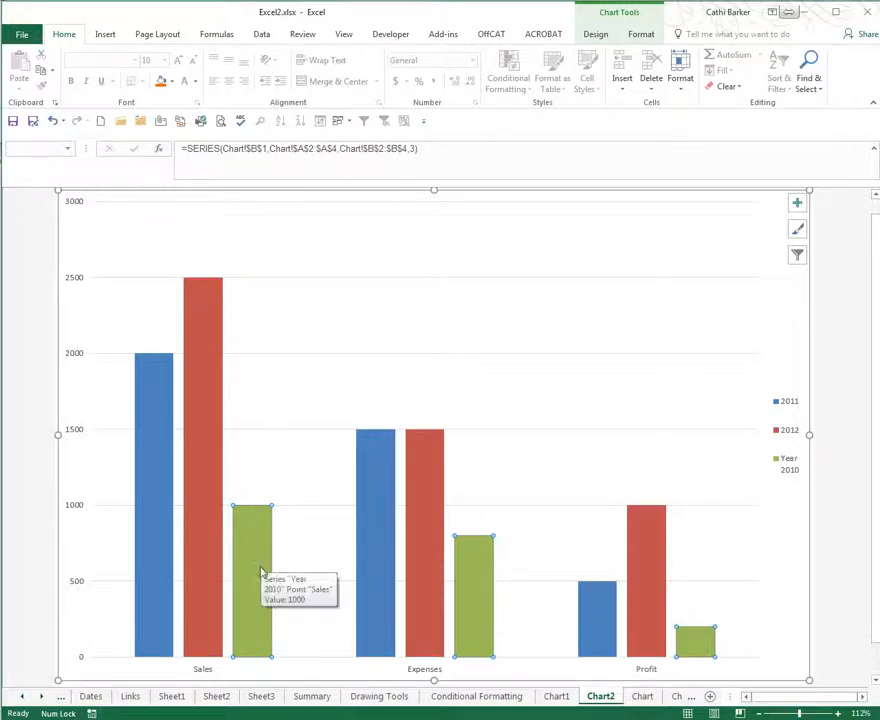
right_click(256, 548)
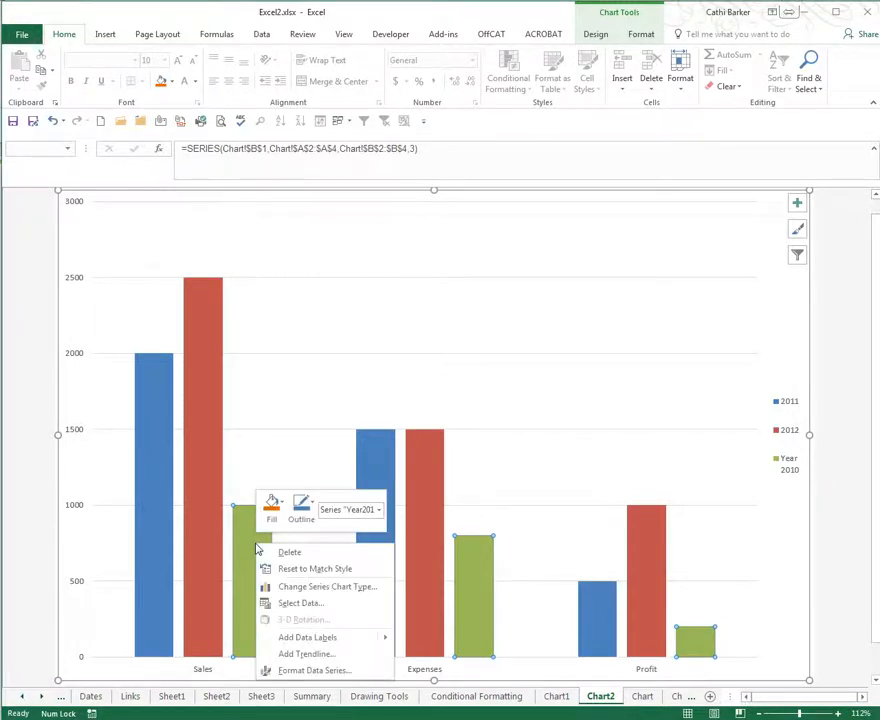
left_click(262, 552)
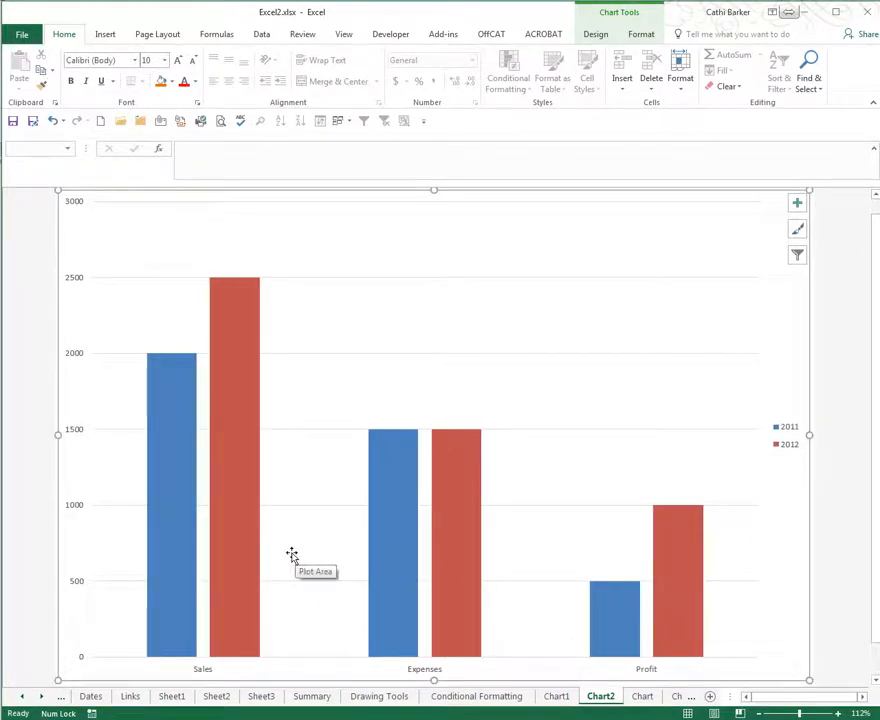
Add a Target column in E1:E4 of the Chart worksheet with Sales 10000, Expenses 2000 and Profit 8000
left_click(643, 697)
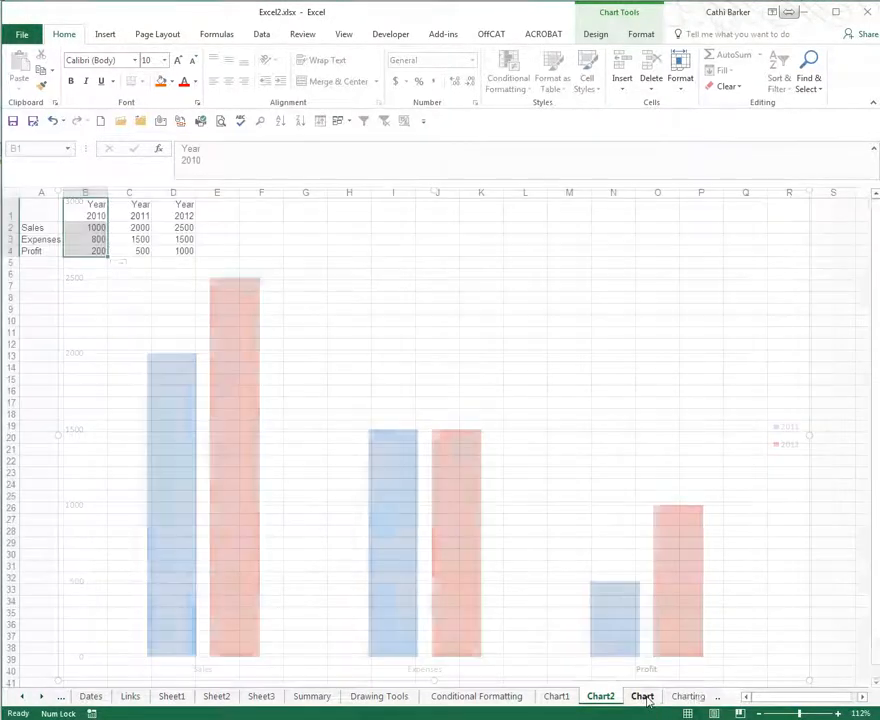
left_click(222, 212)
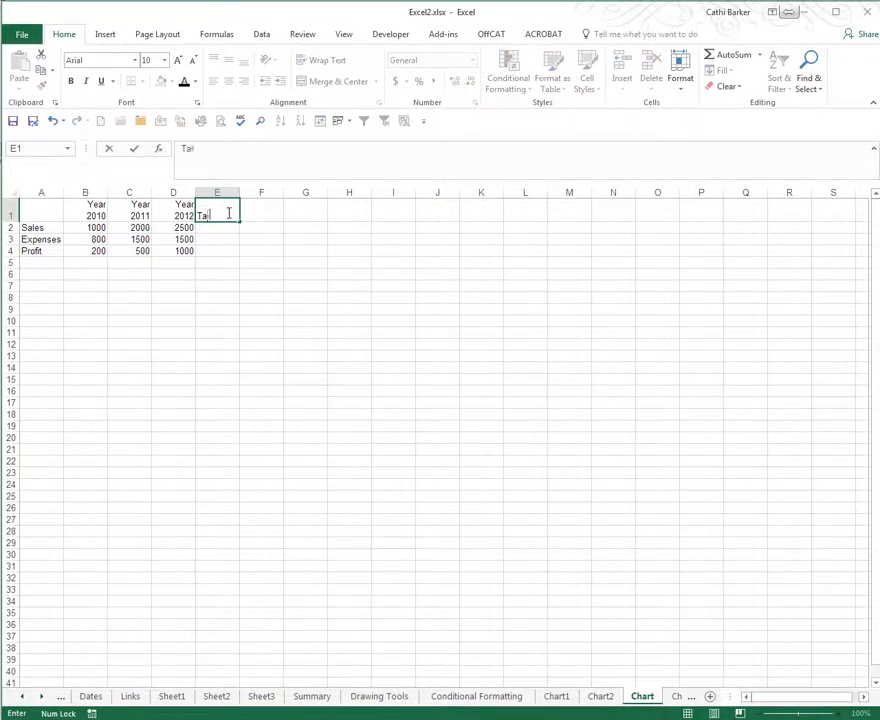
type("rget")
key("Return")
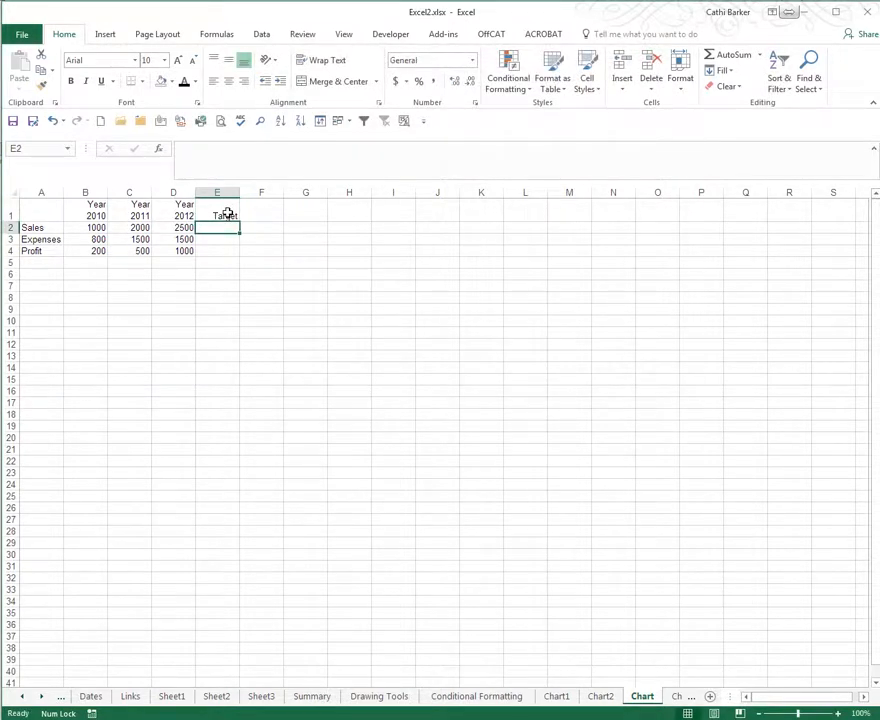
type("1000")
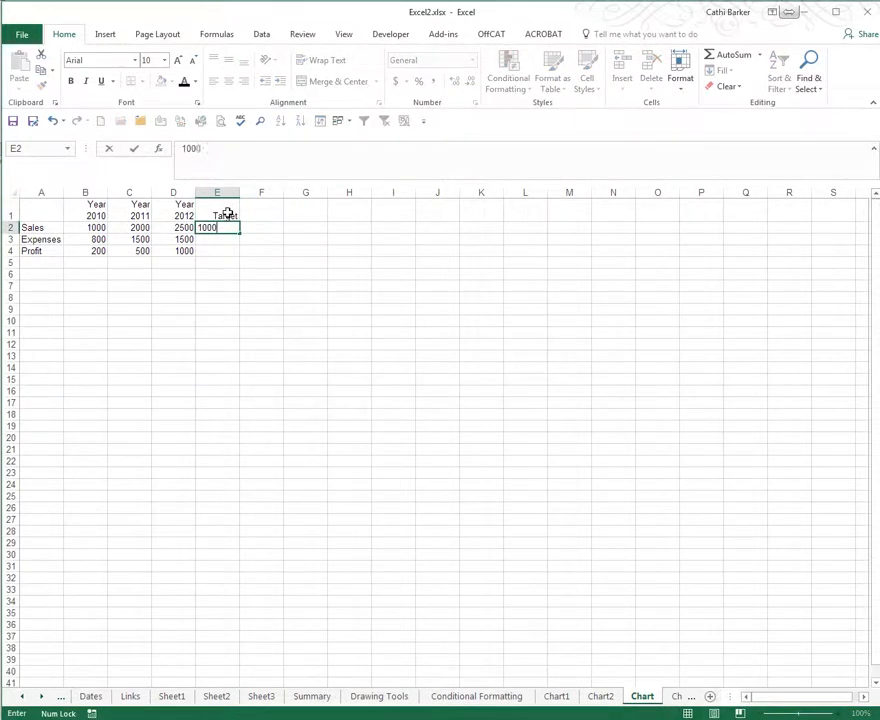
type("0")
key("Return")
type("200")
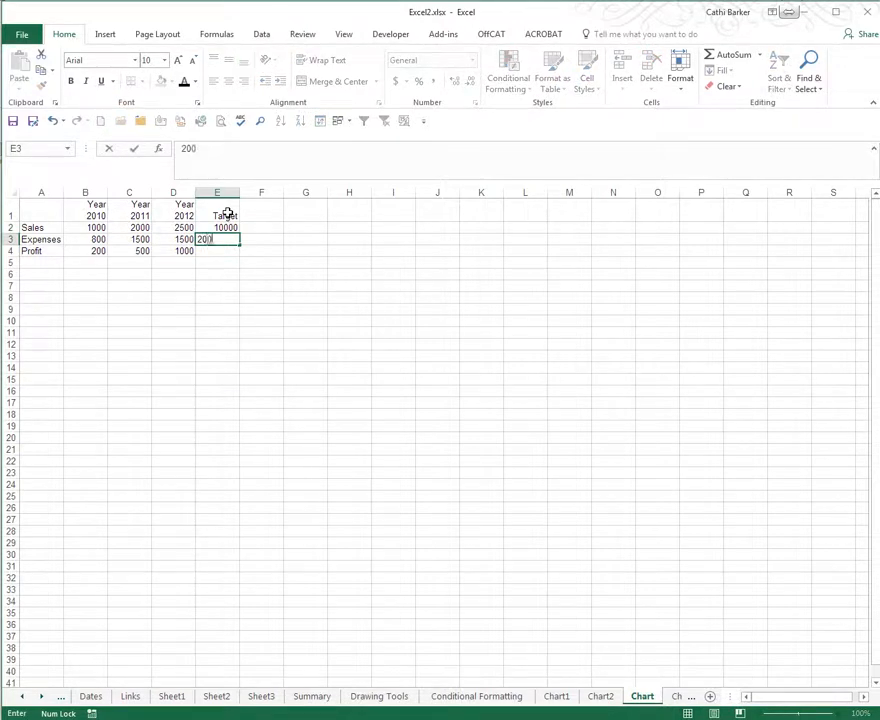
key("Return")
type("8")
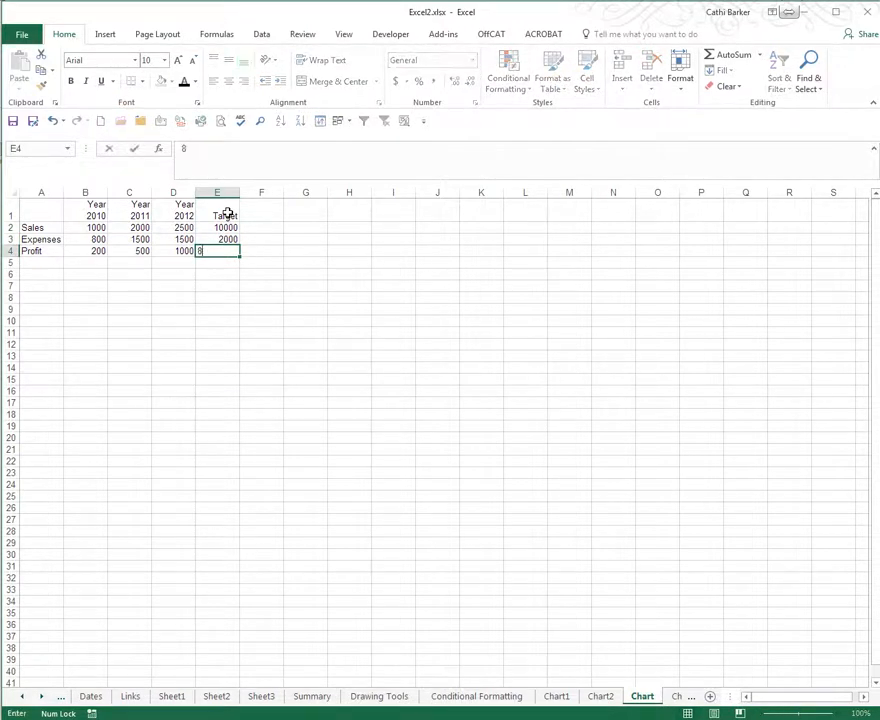
type("000")
key("Return")
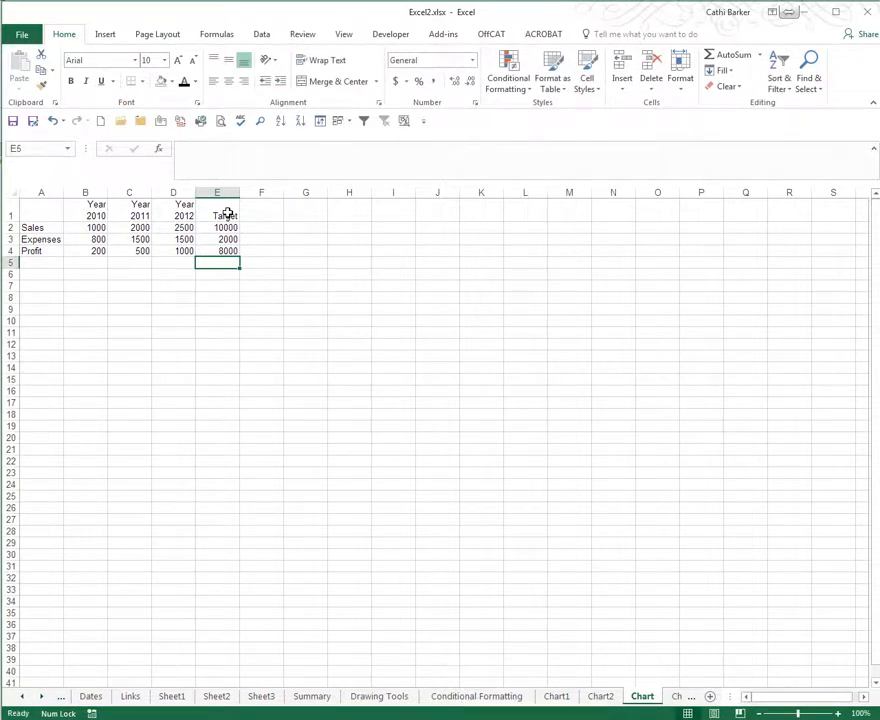
Copy the Target data in E1:E4 and paste it into the Chart2 chart as a third series
left_click(225, 208)
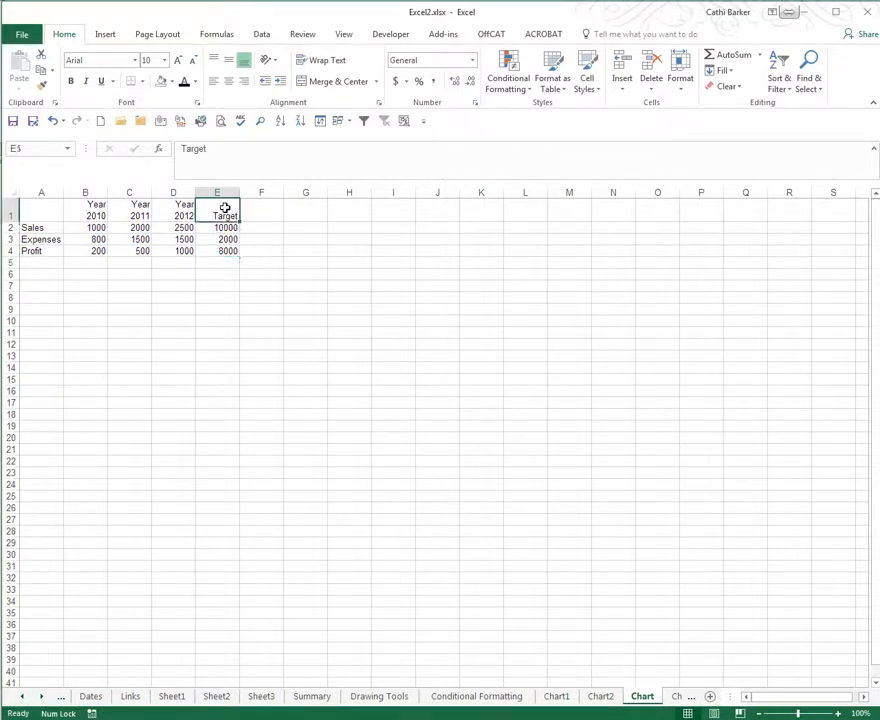
left_click_drag(225, 208, 226, 247)
right_click(228, 240)
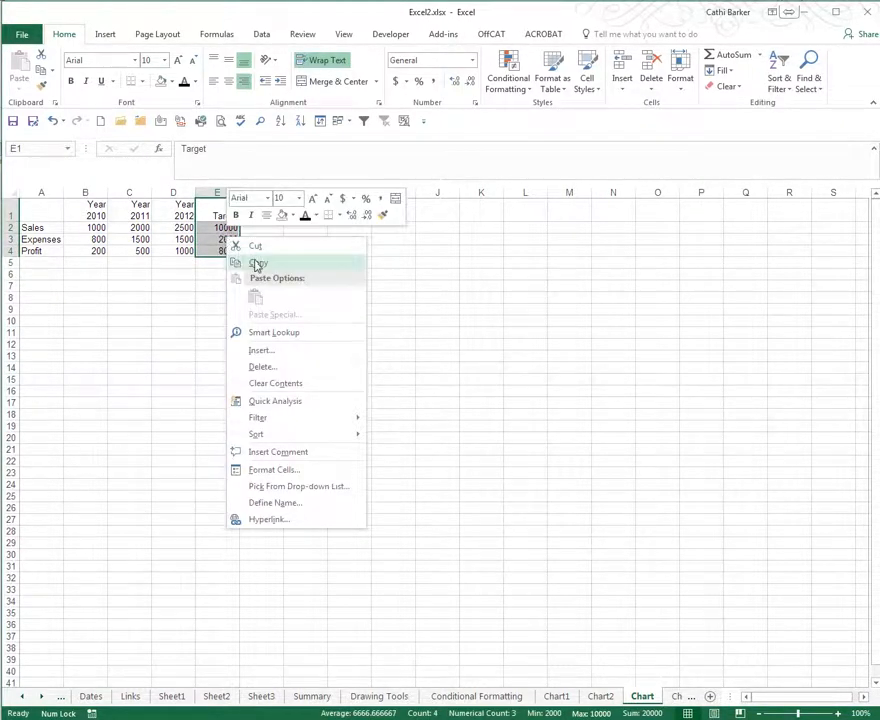
left_click(257, 263)
left_click(600, 697)
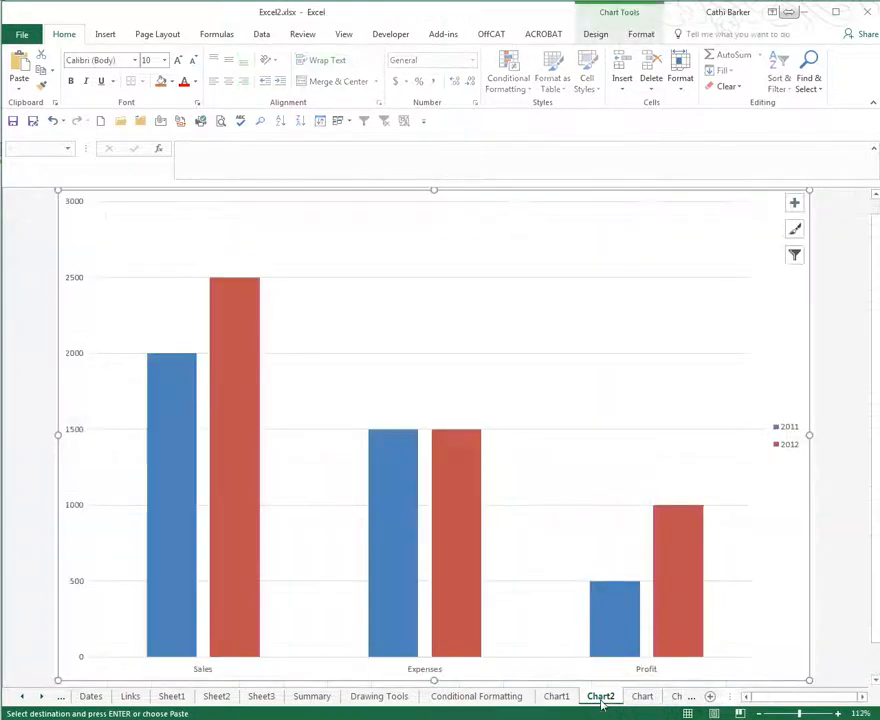
key("ctrl+v")
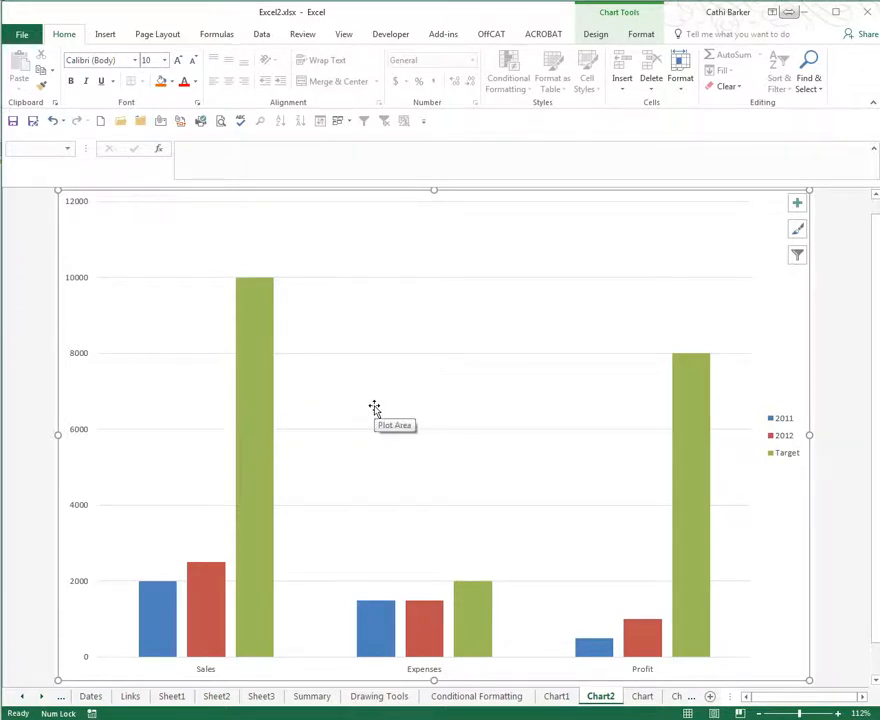
Open the chart type settings for the Chart2 chart and preview the Line, Pie, Bar, Area, Scatter, Map and Stock types
right_click(427, 378)
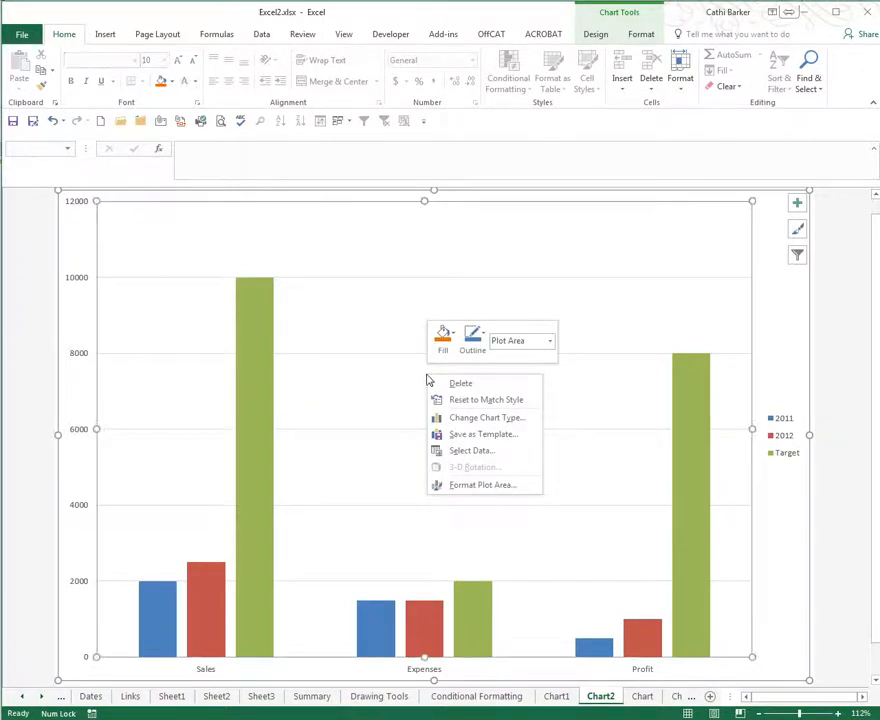
left_click(486, 419)
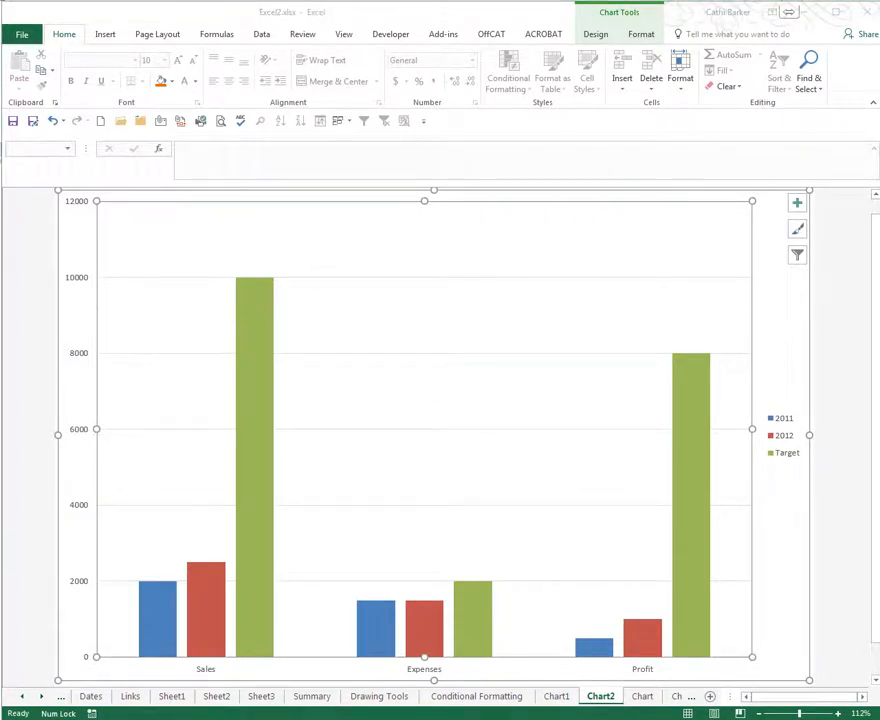
left_click_drag(352, 203, 558, 177)
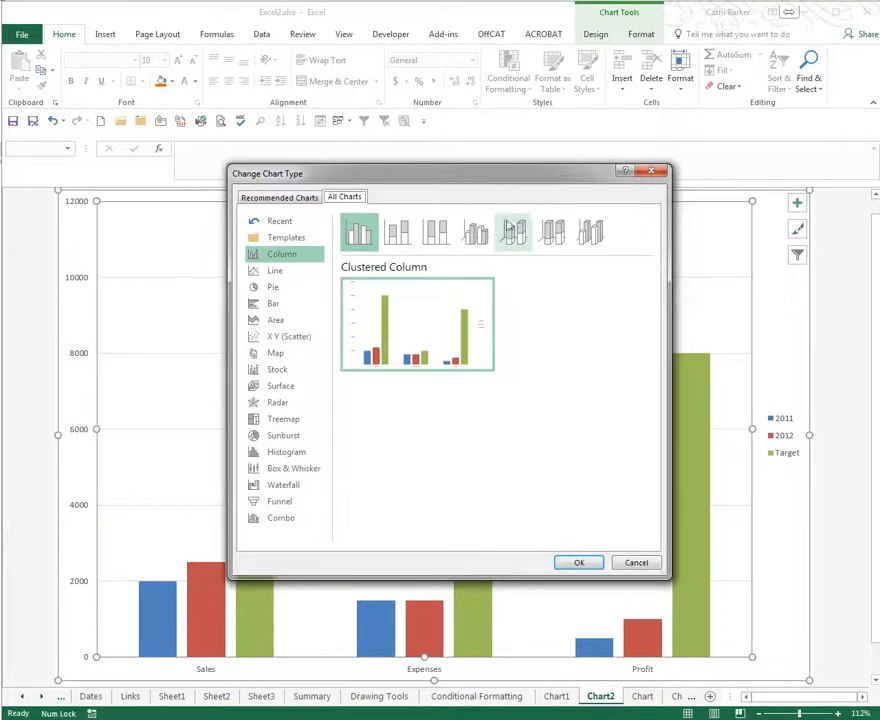
mouse_move(465, 347)
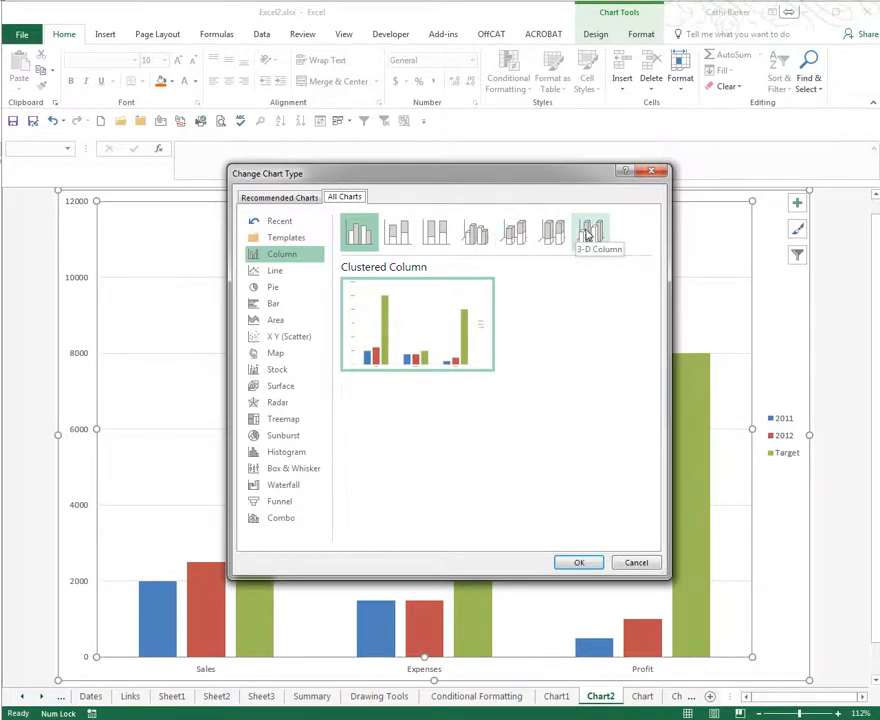
left_click(258, 272)
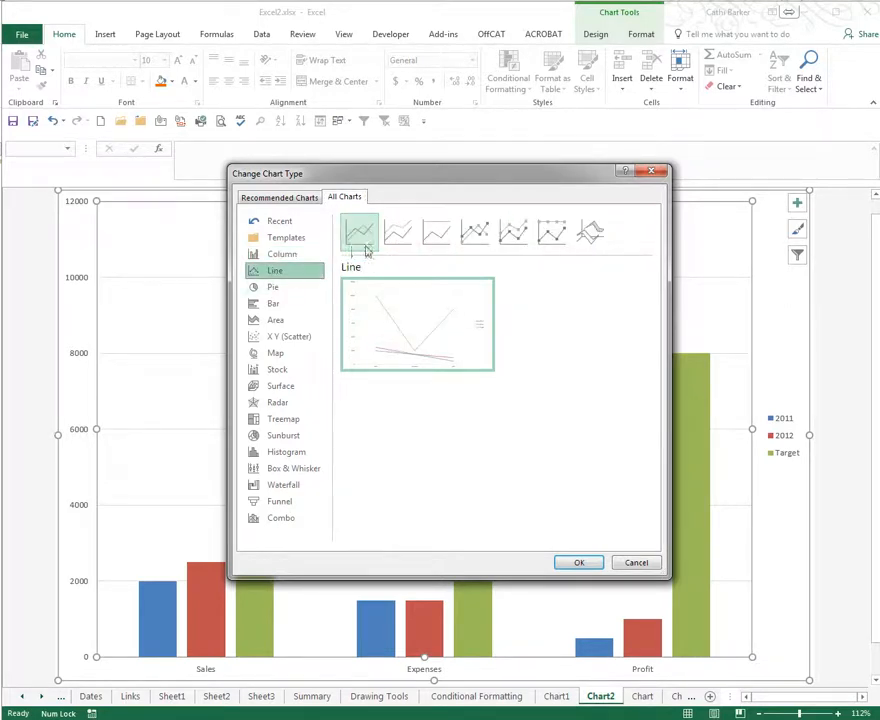
left_click(290, 288)
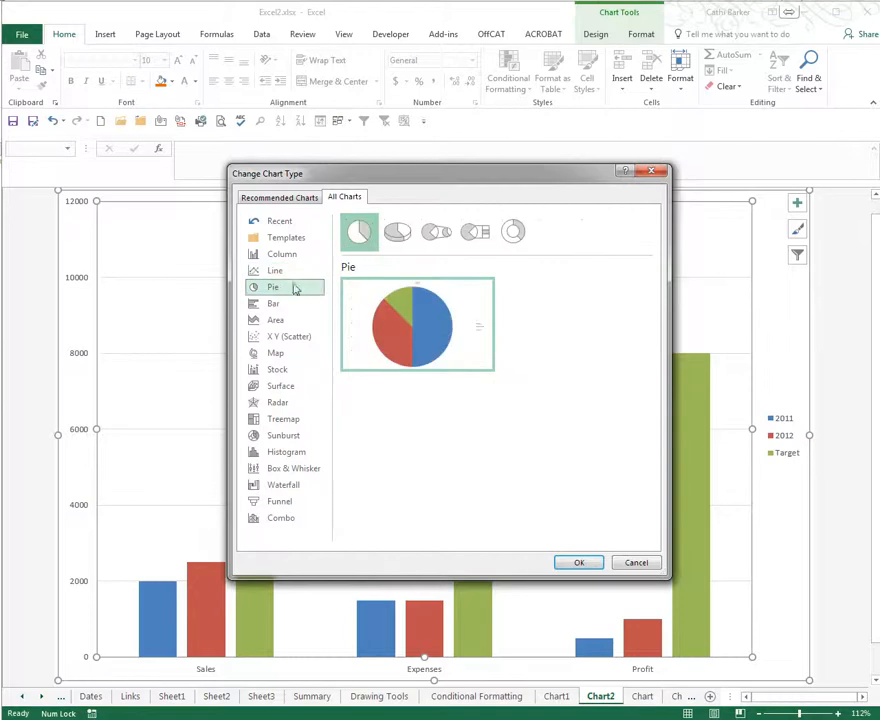
left_click(400, 232)
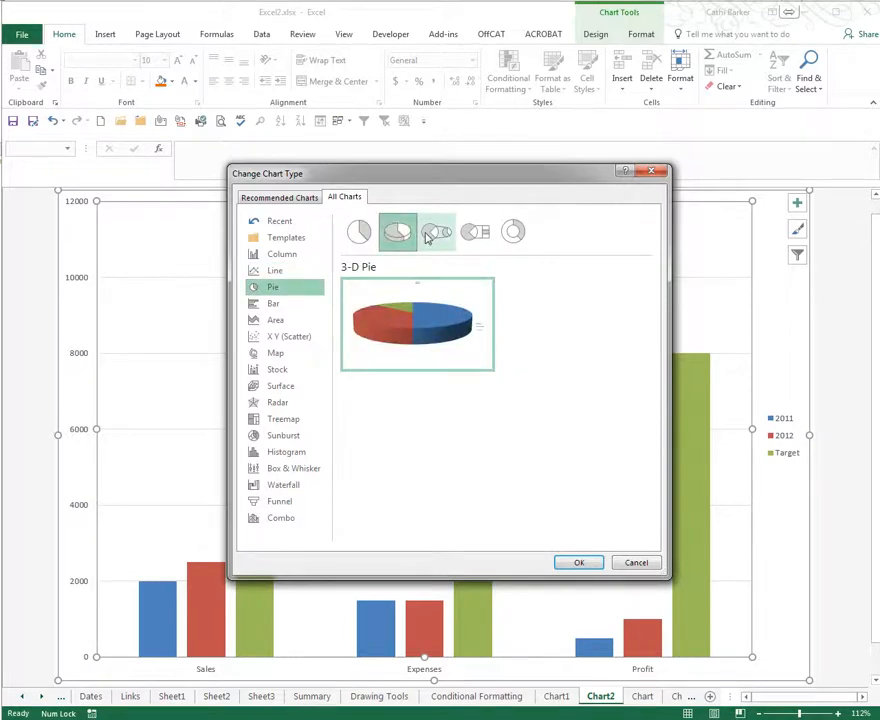
left_click(438, 234)
left_click(473, 232)
left_click(508, 232)
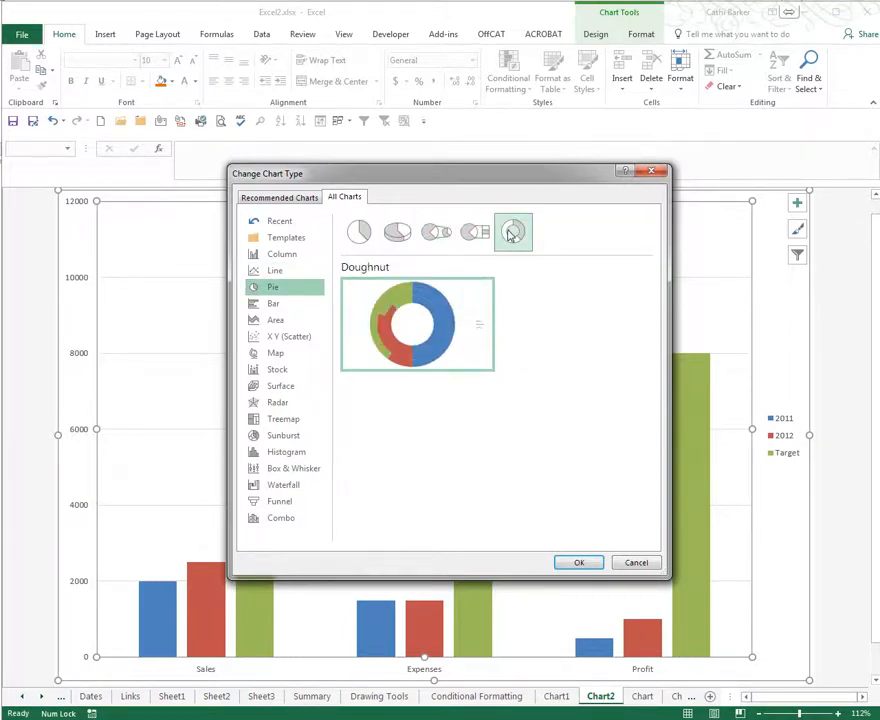
left_click(298, 305)
left_click(293, 322)
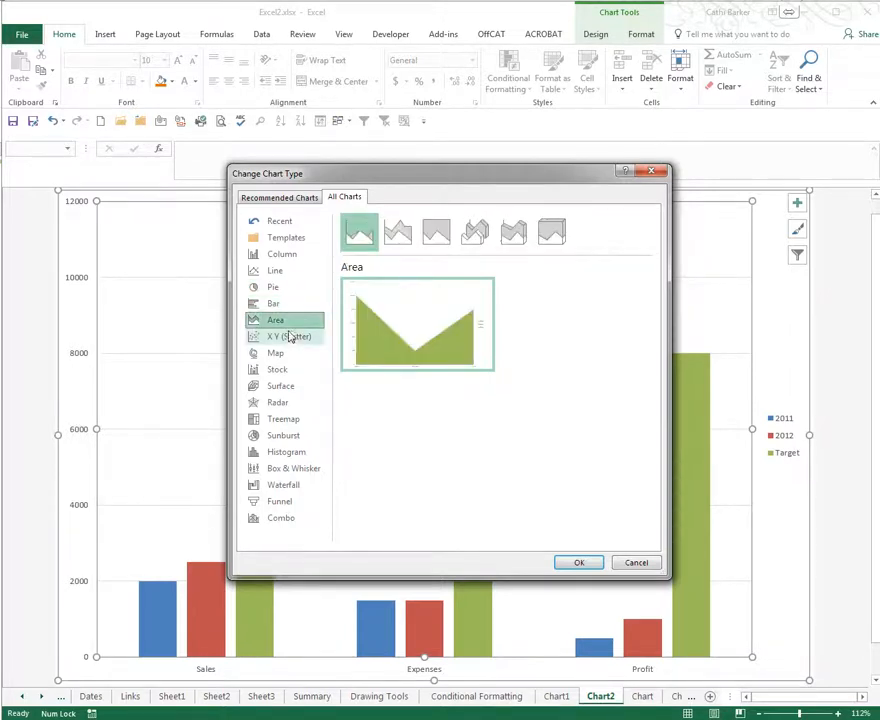
left_click(290, 338)
left_click(288, 355)
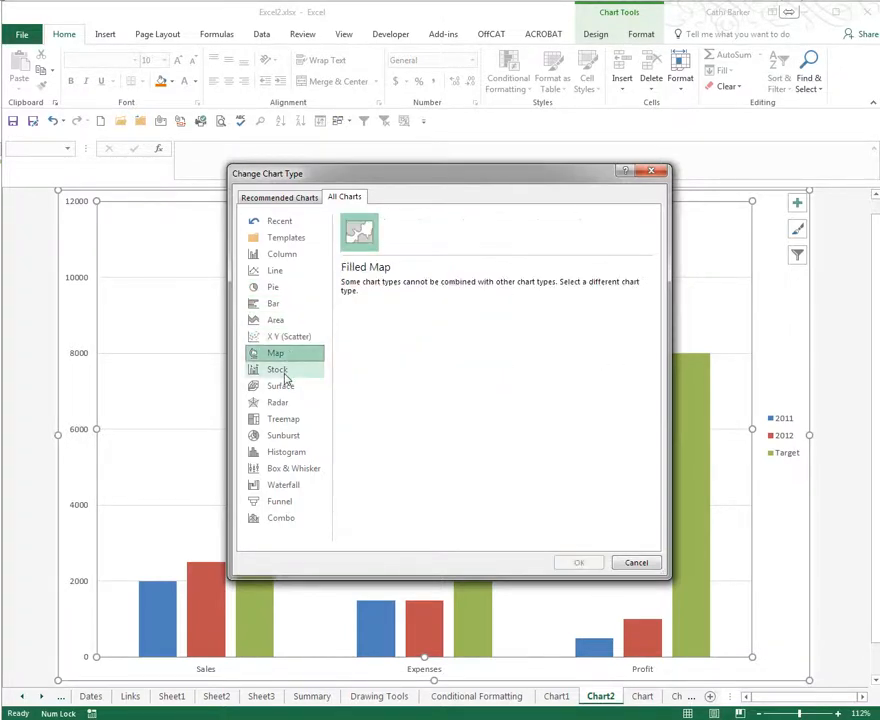
left_click(287, 370)
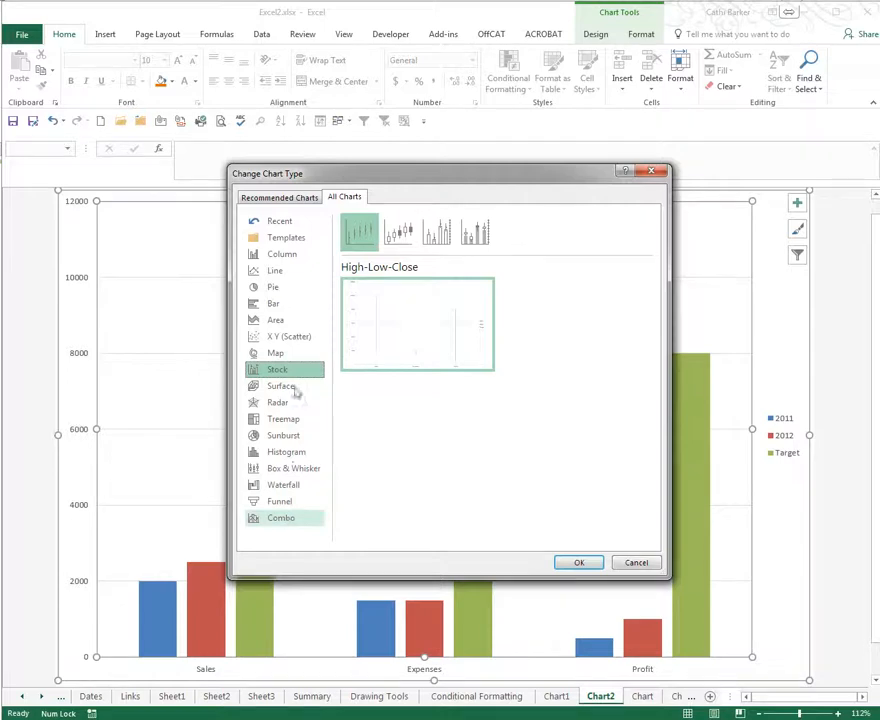
Change the chart to a custom combo with the Target series as Line with Markers on the secondary axis
left_click(295, 519)
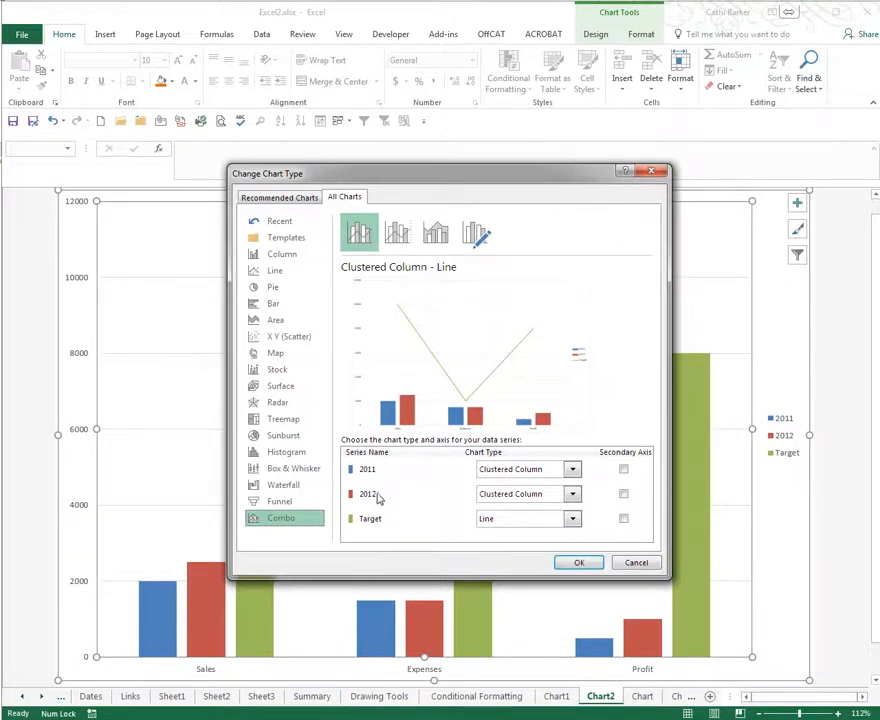
left_click(572, 519)
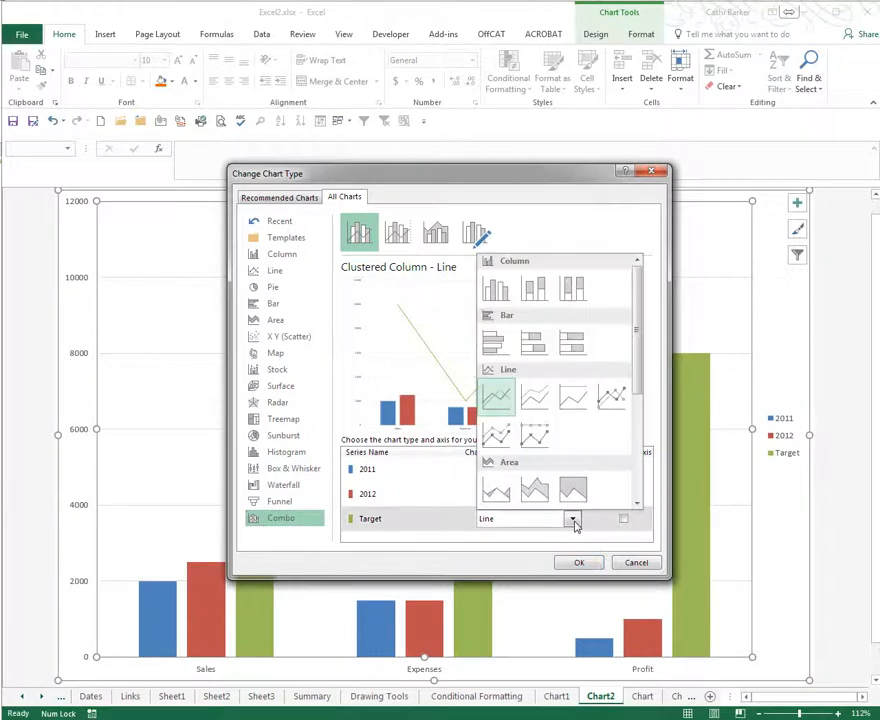
left_click(612, 398)
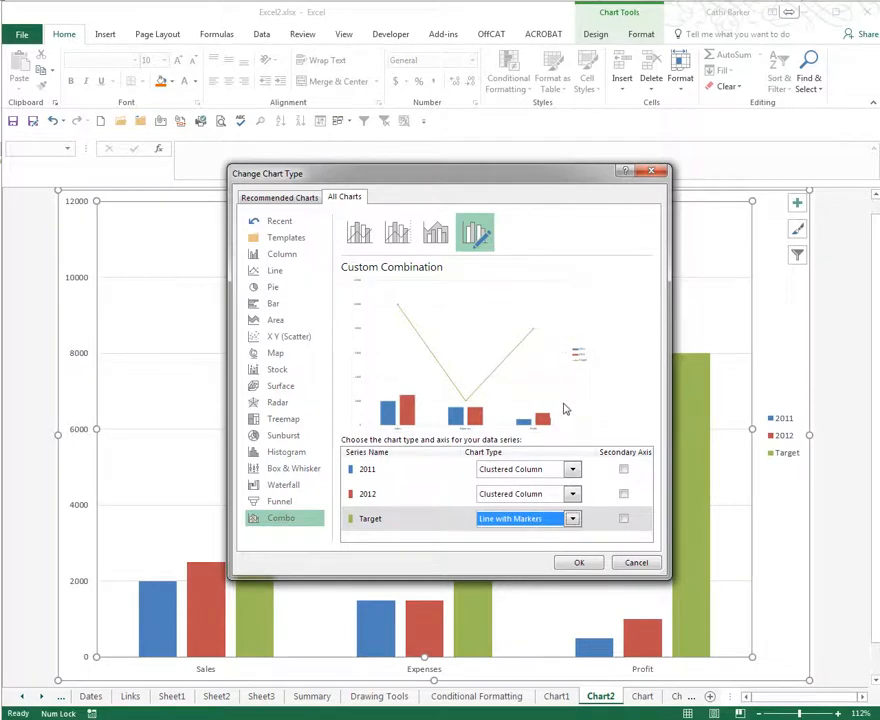
left_click(624, 519)
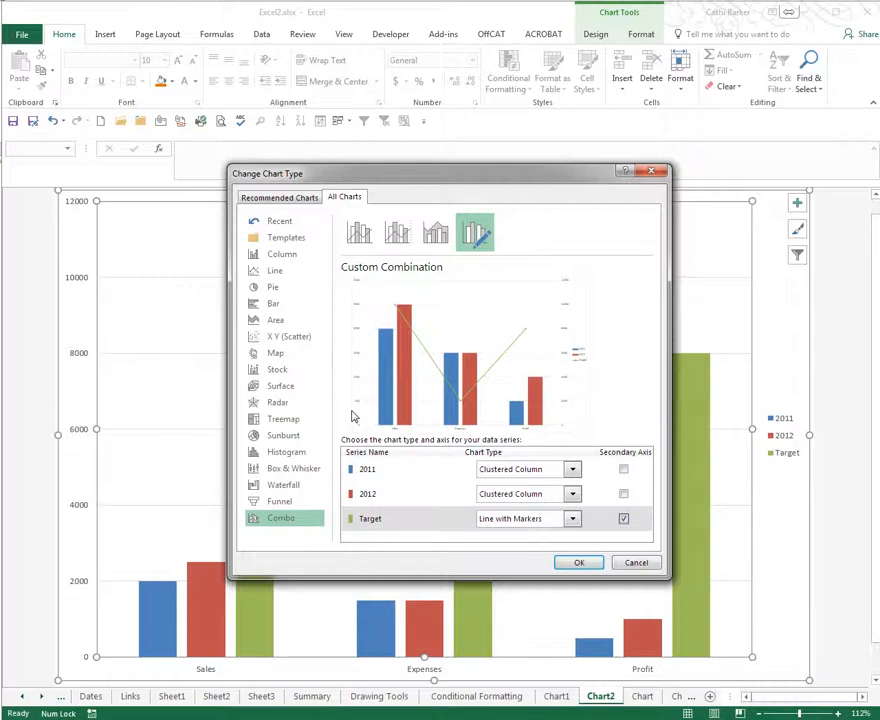
left_click(576, 566)
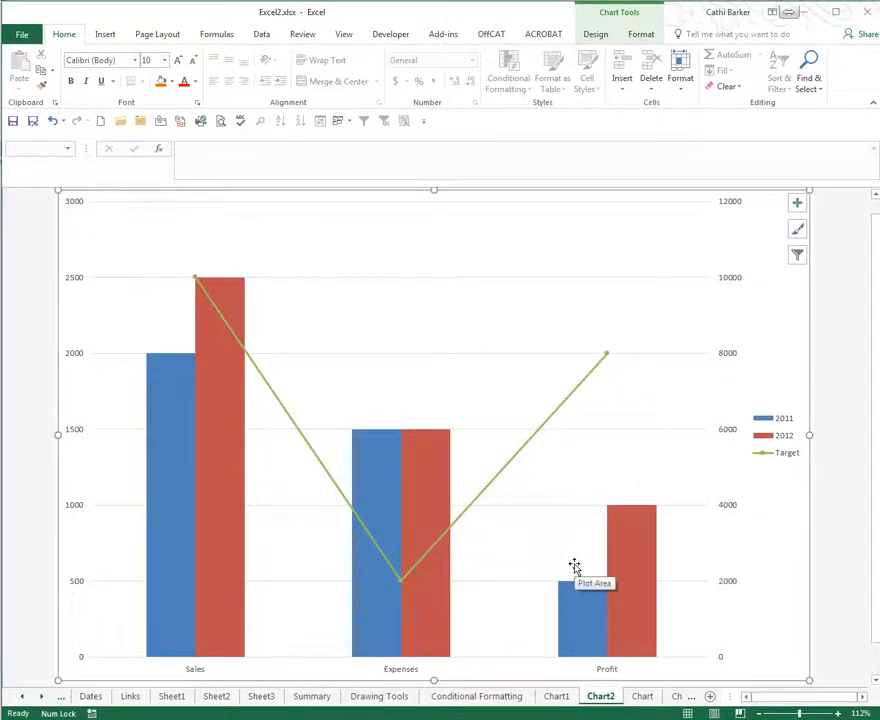
Review the chart's combo settings and the recommended chart types without applying any change
right_click(443, 311)
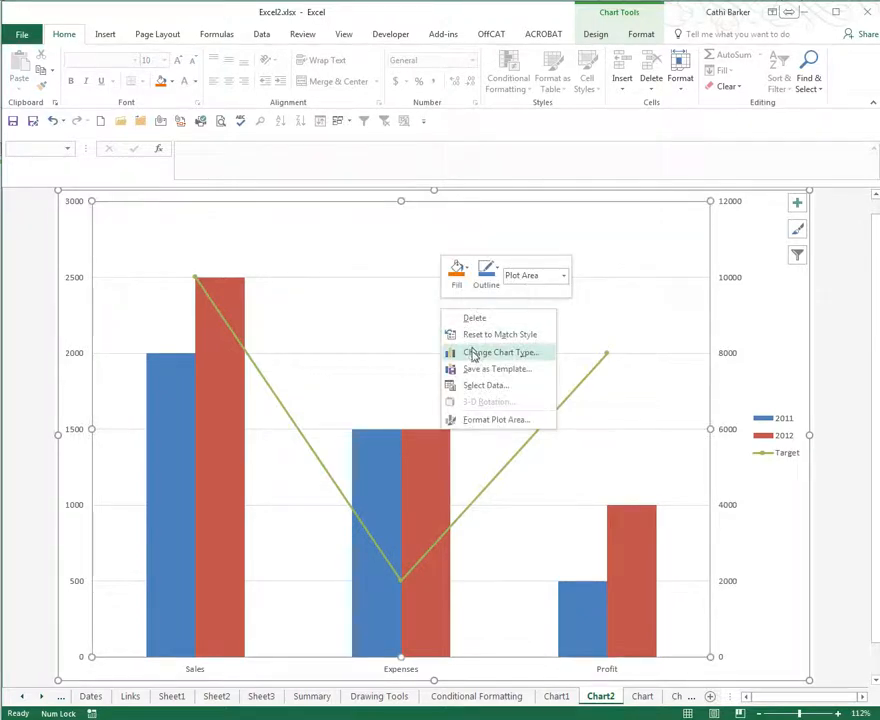
left_click(474, 353)
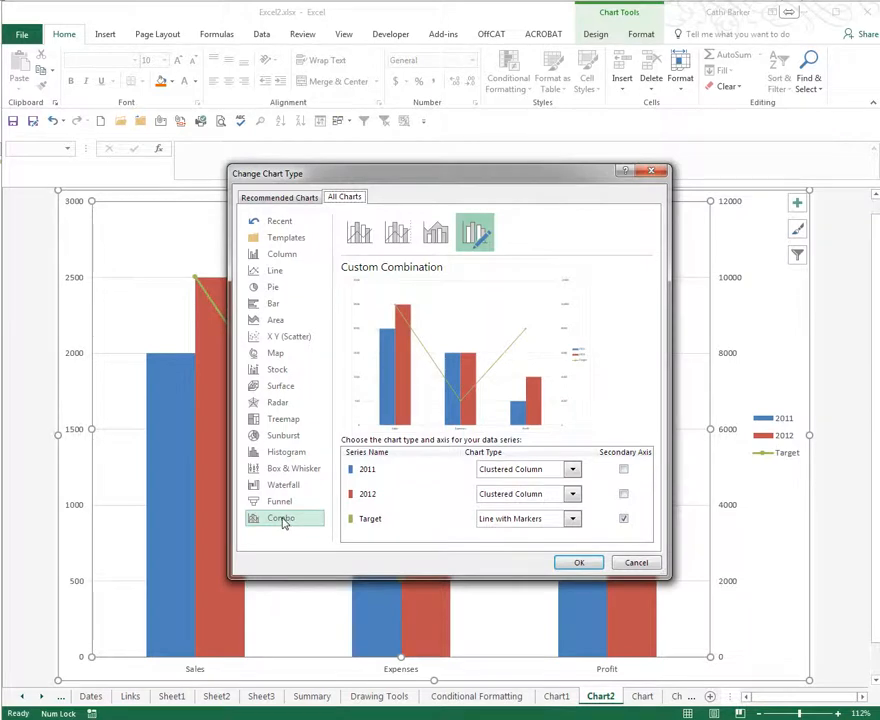
left_click(285, 198)
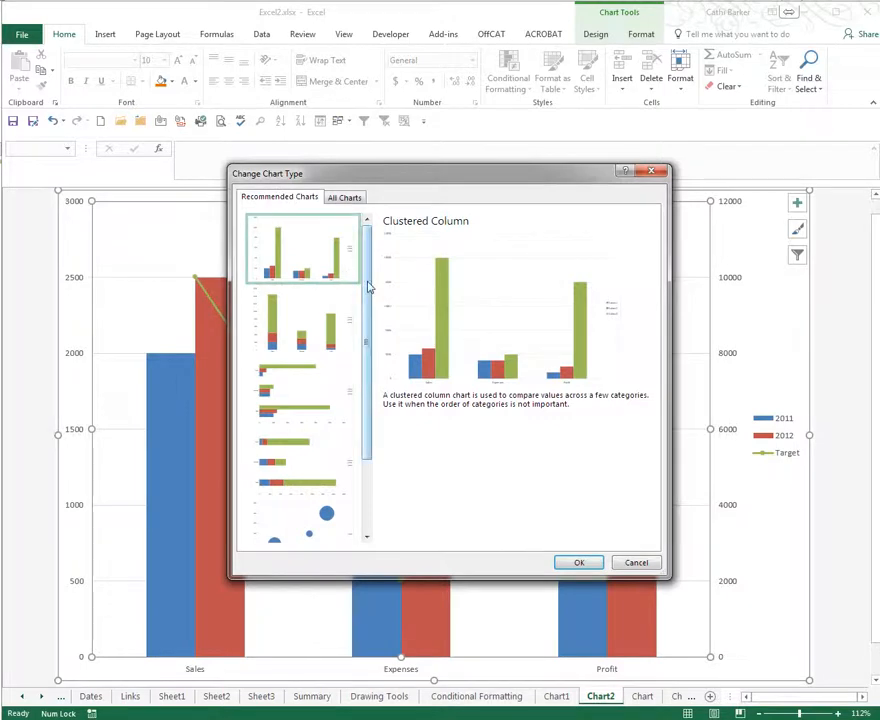
left_click_drag(365, 291, 369, 265)
left_click(345, 197)
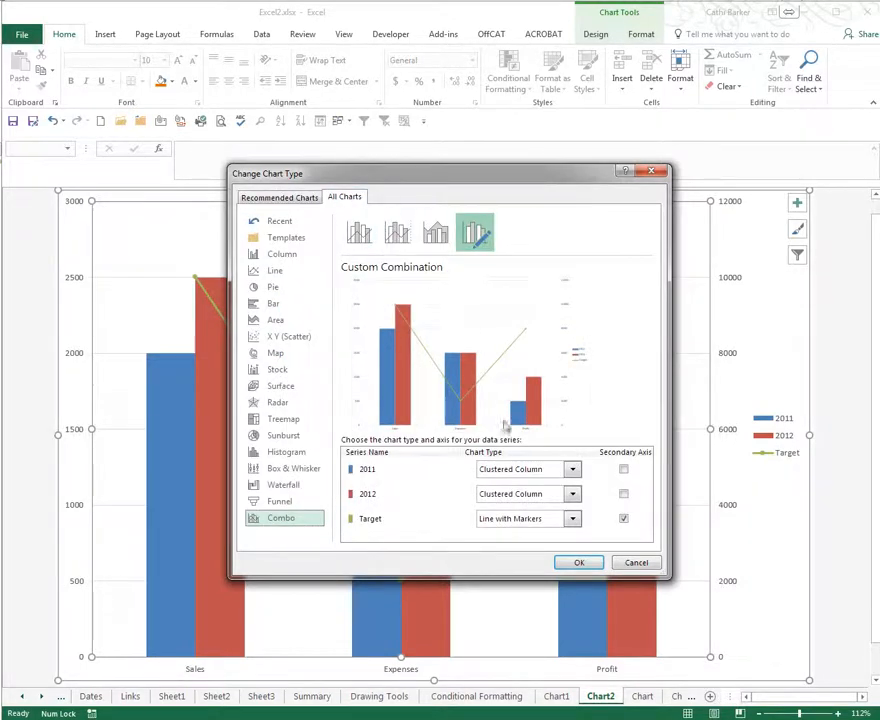
left_click(636, 562)
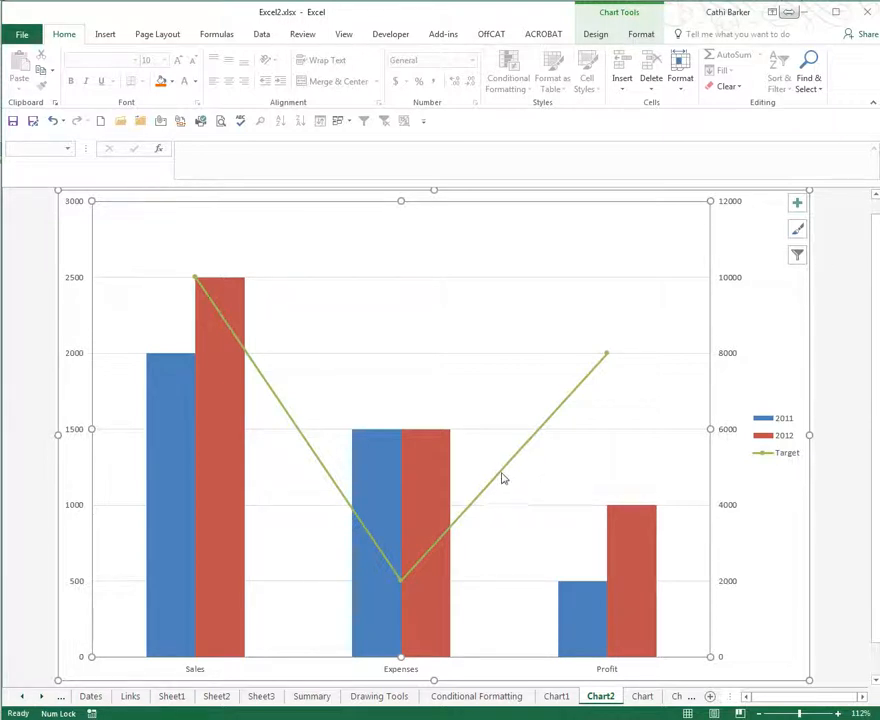
Add a chart title in the Above Chart position to the combo chart
left_click(798, 203)
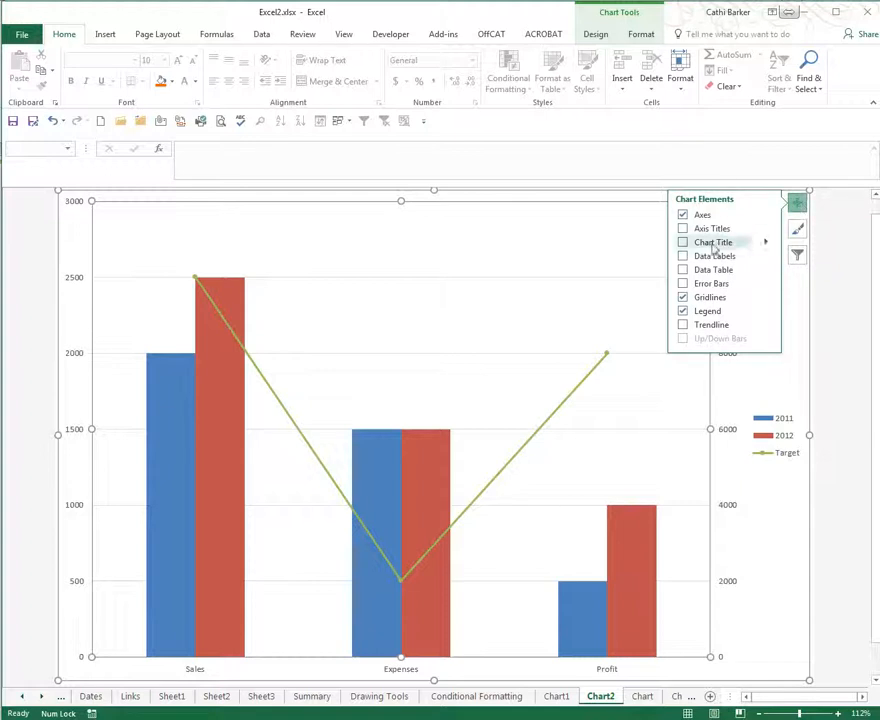
left_click(766, 245)
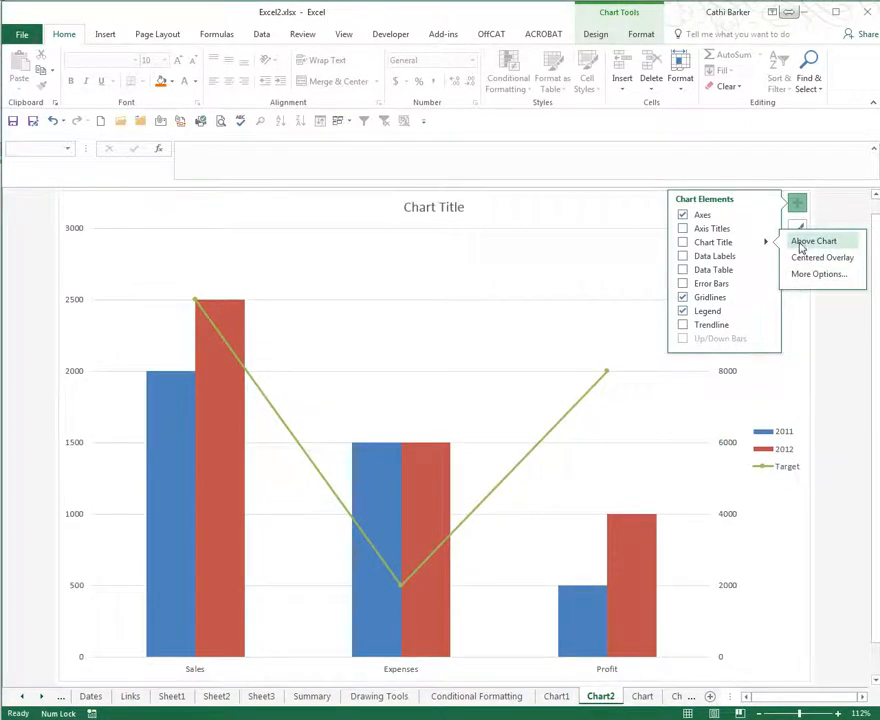
left_click(800, 246)
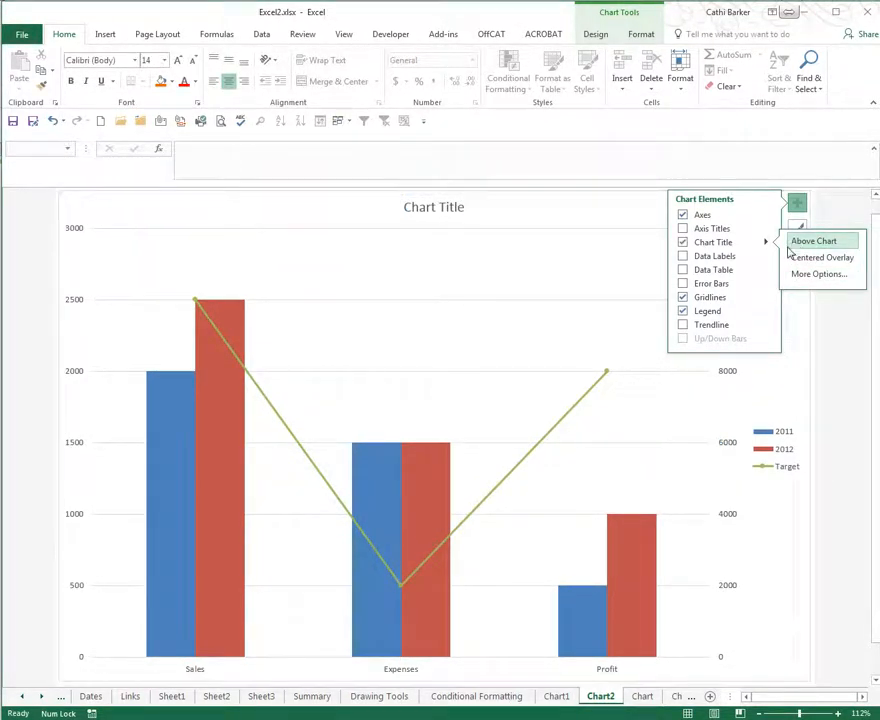
left_click(790, 245)
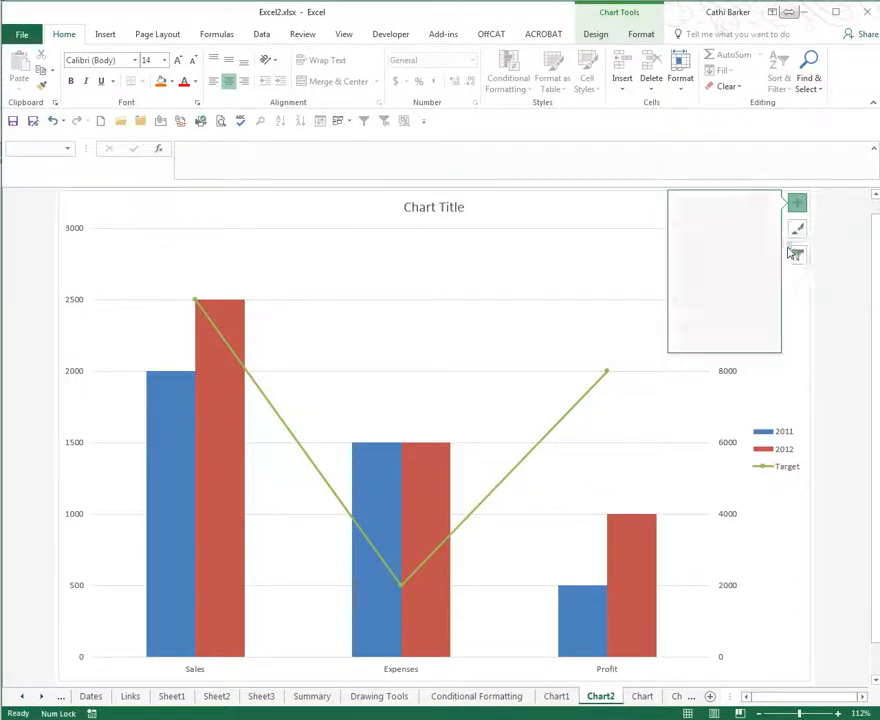
Set the chart title text to "Year 2011 and 2012 vs Target"
type("Year 2011 and")
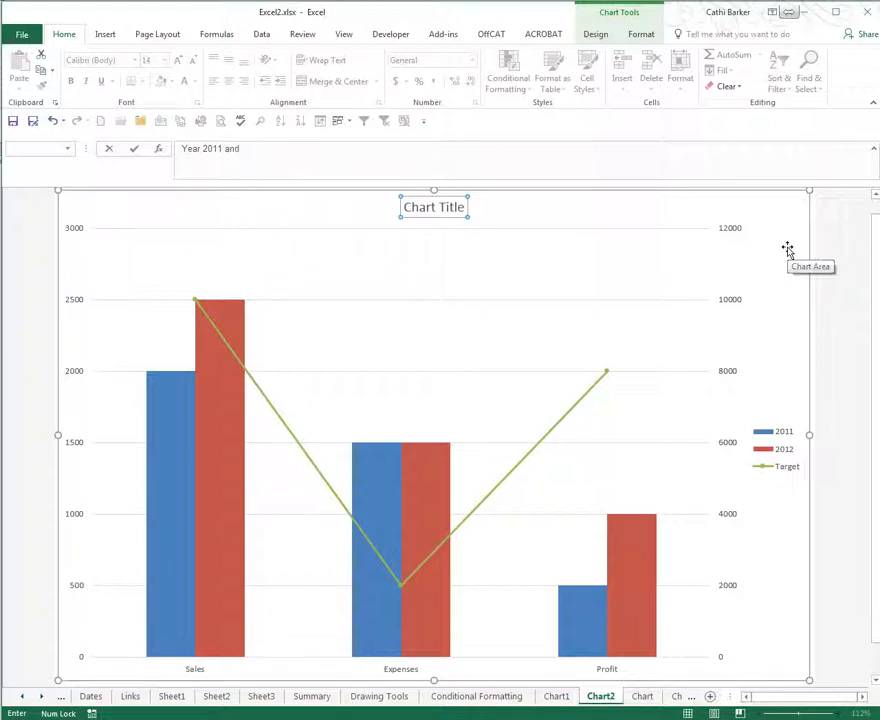
type("Microsoft Visio for Windows")
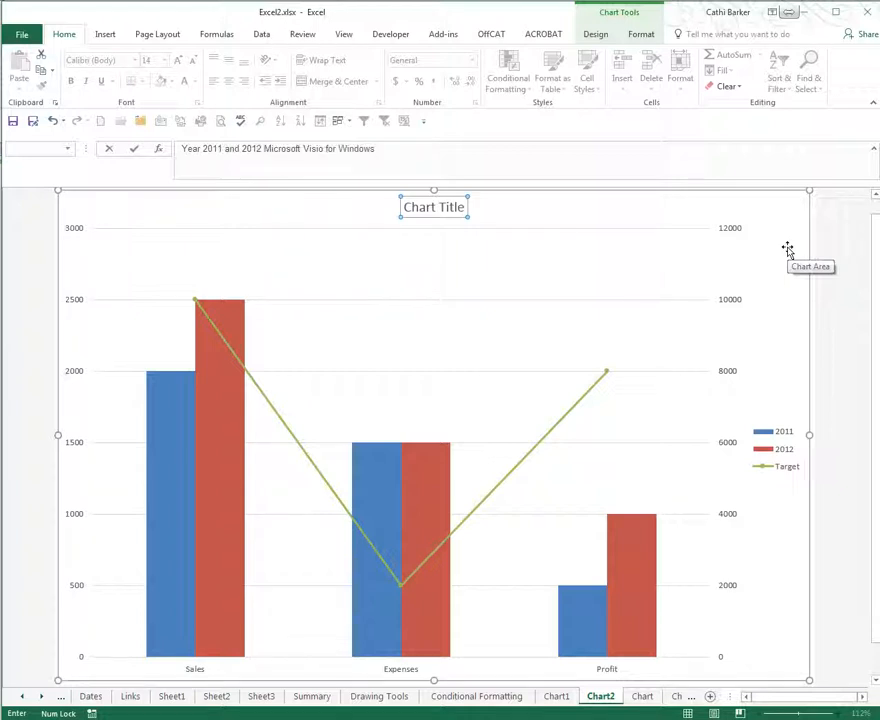
key("ctrl+BackSpace")
key("ctrl+BackSpace")
key("ctrl+BackSpace")
key("ctrl+BackSpace")
type("vs")
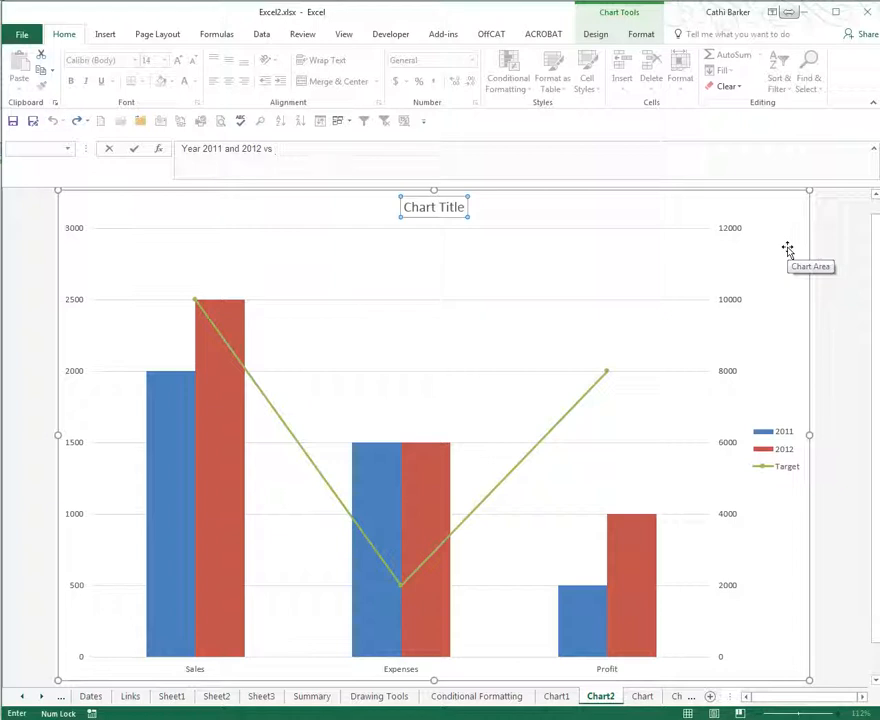
type(" Target")
key("Return")
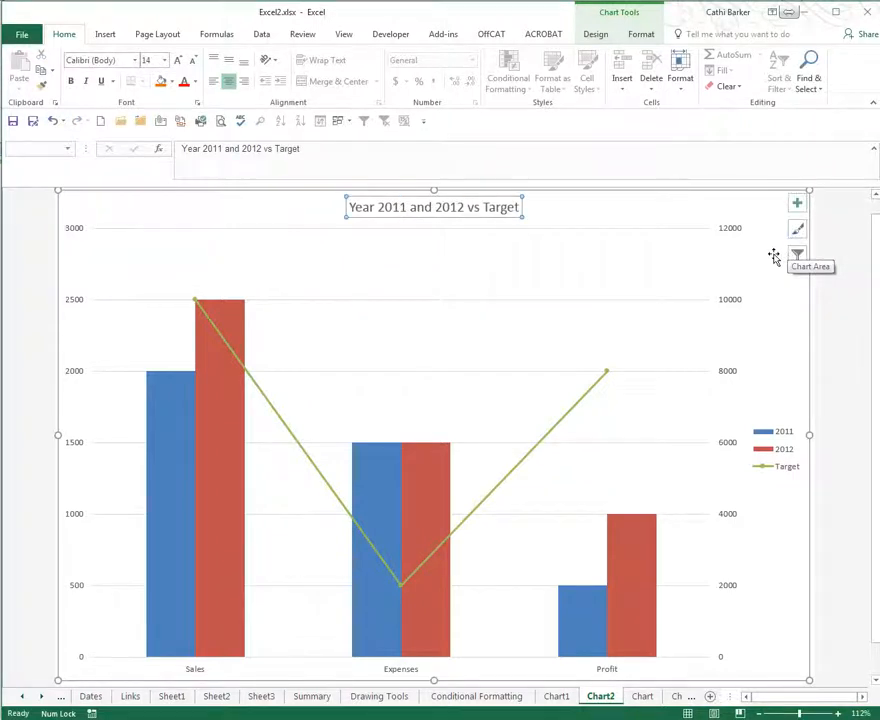
Add Primary Vertical and Secondary Vertical axis titles to the chart
left_click(798, 205)
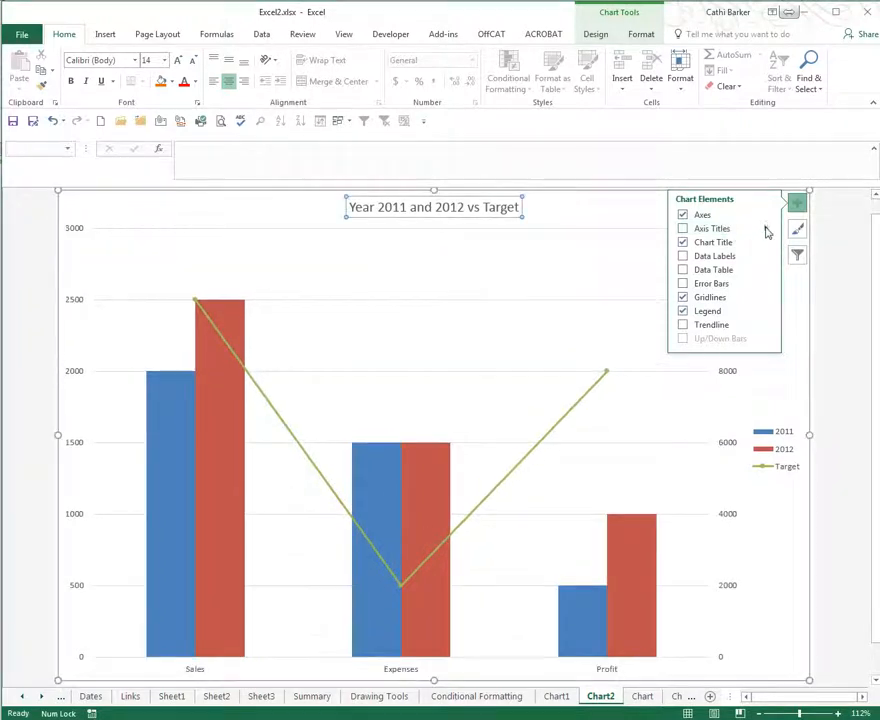
left_click(766, 229)
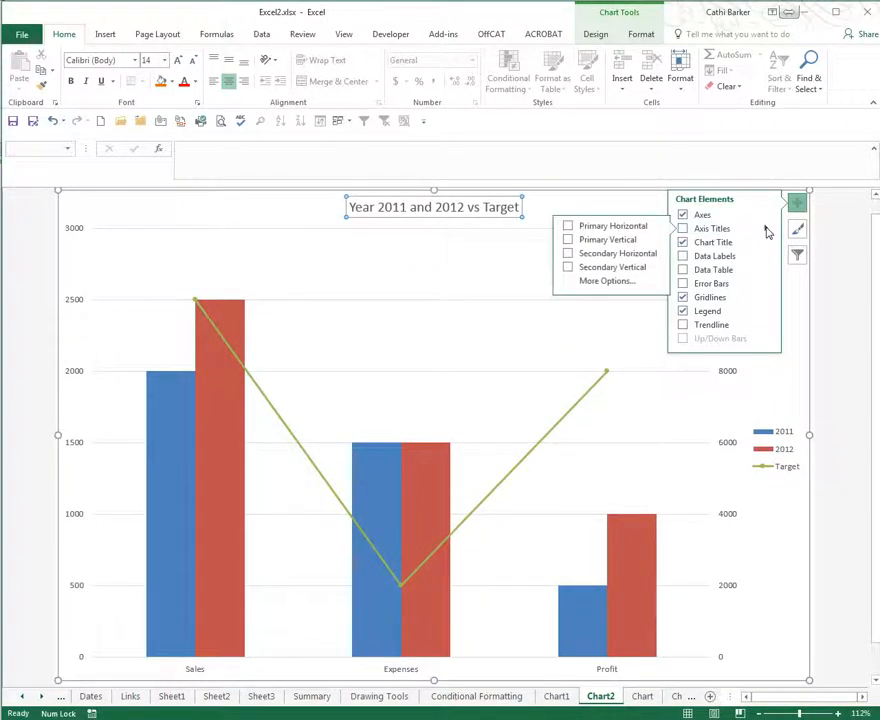
left_click(568, 241)
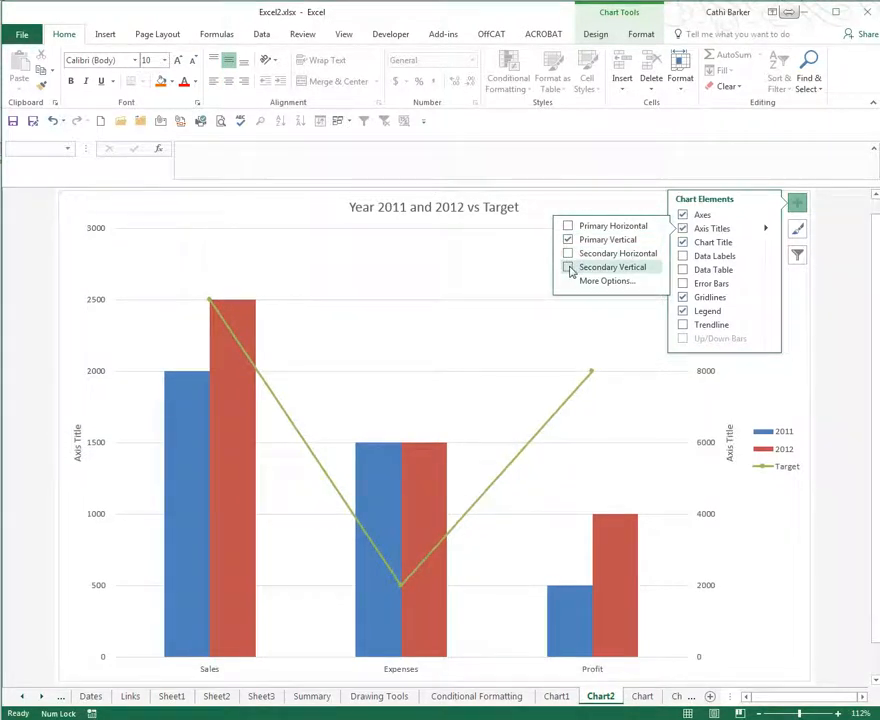
left_click(569, 268)
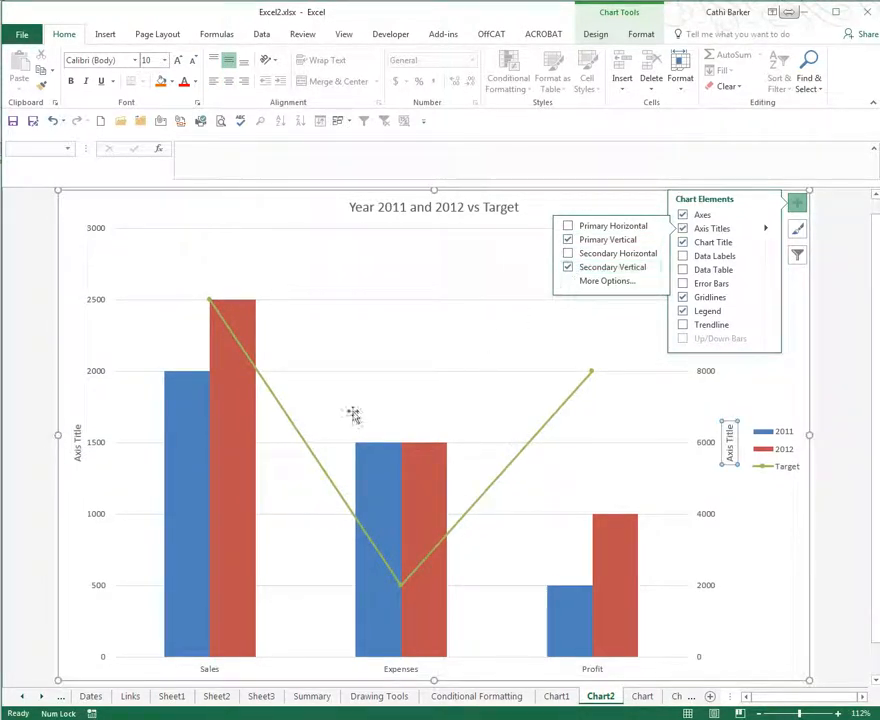
Set the primary vertical axis title to "Years" and the secondary vertical axis title to "Target"
left_click(78, 446)
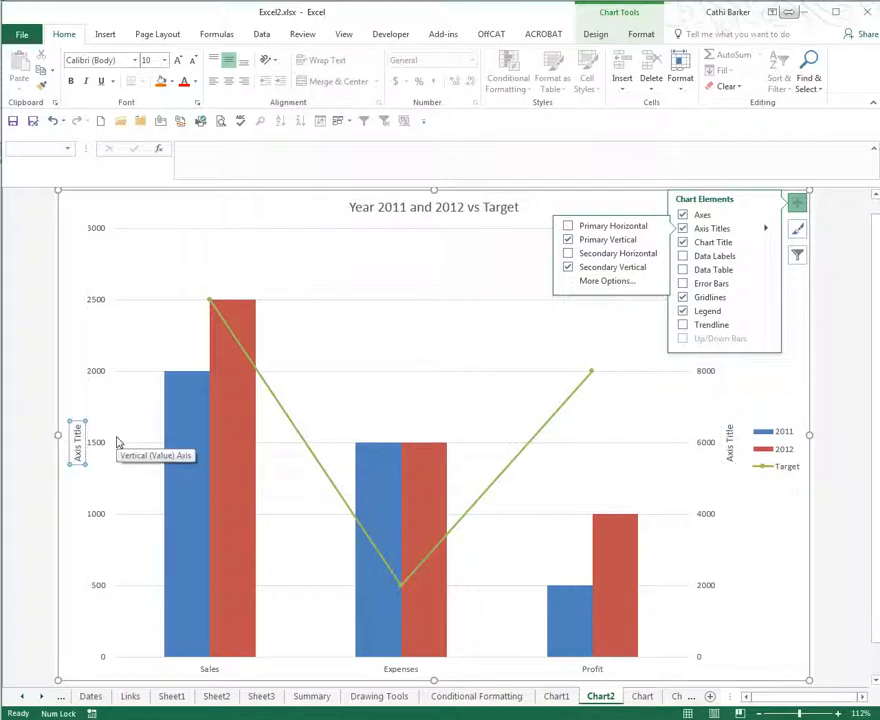
type("Yeas")
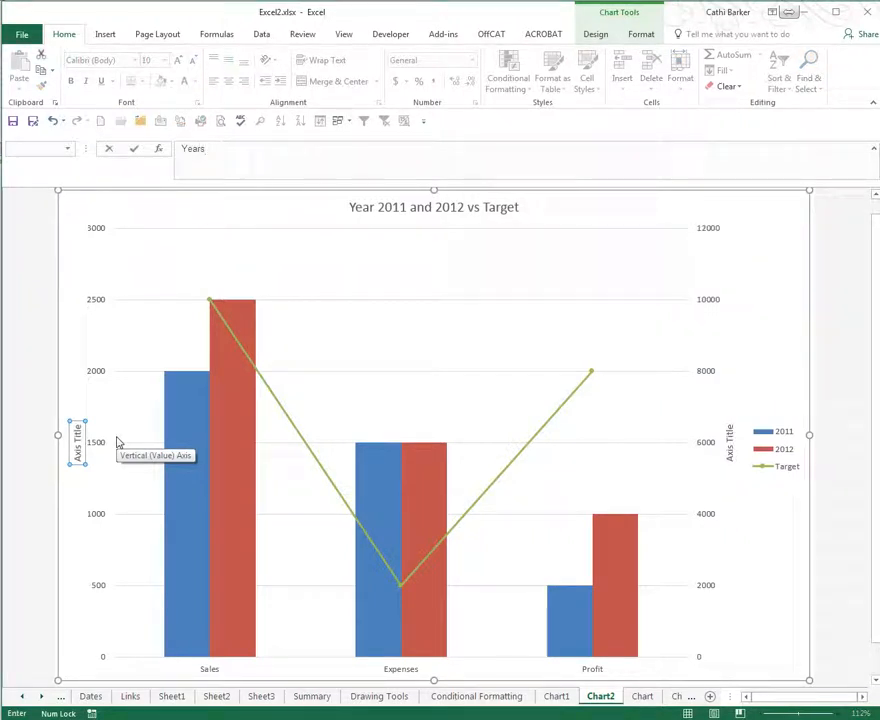
key("Return")
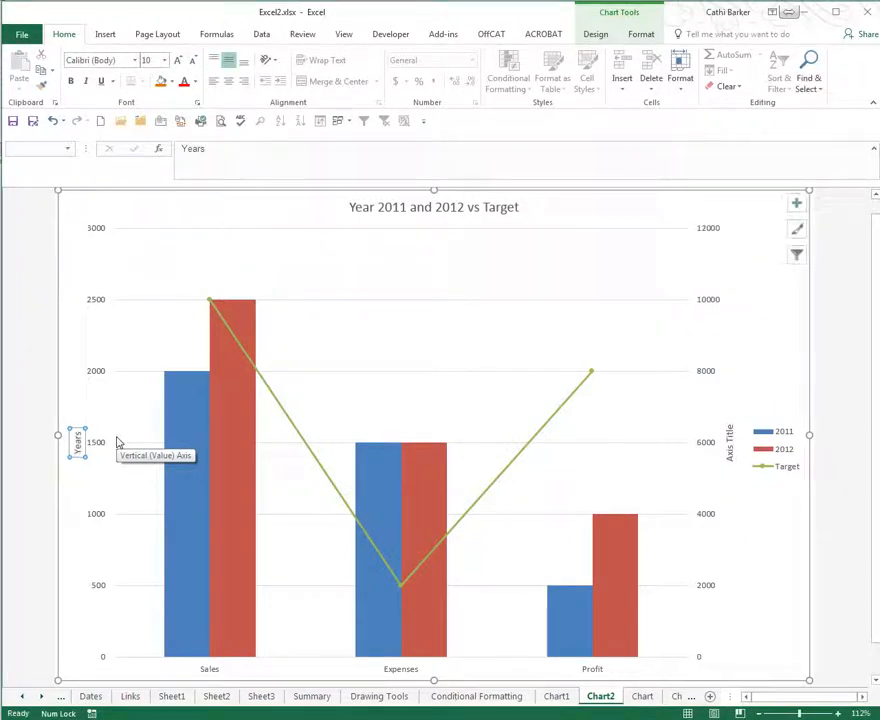
left_click(729, 450)
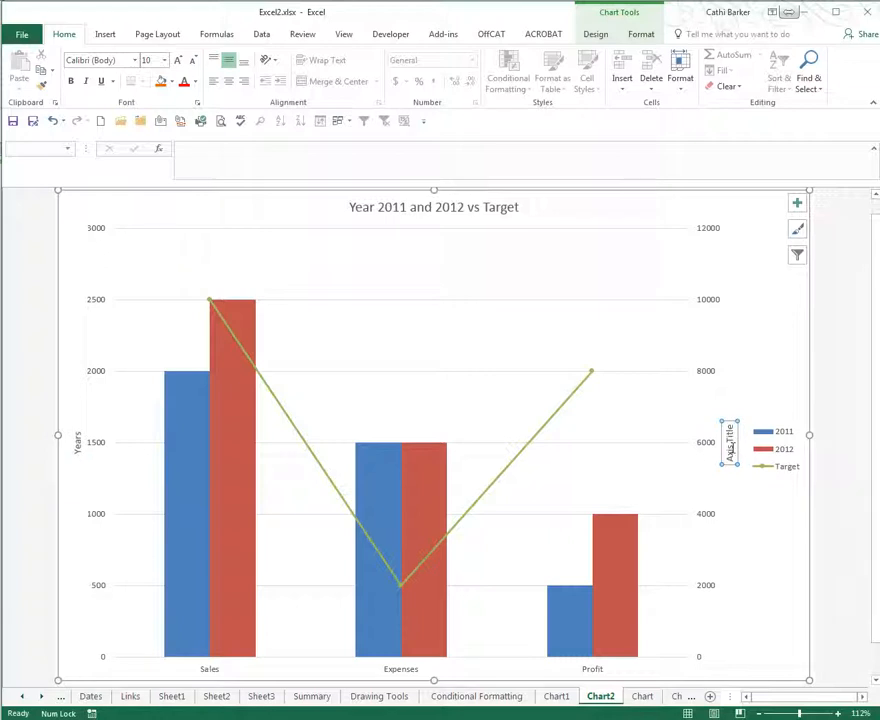
type("Target")
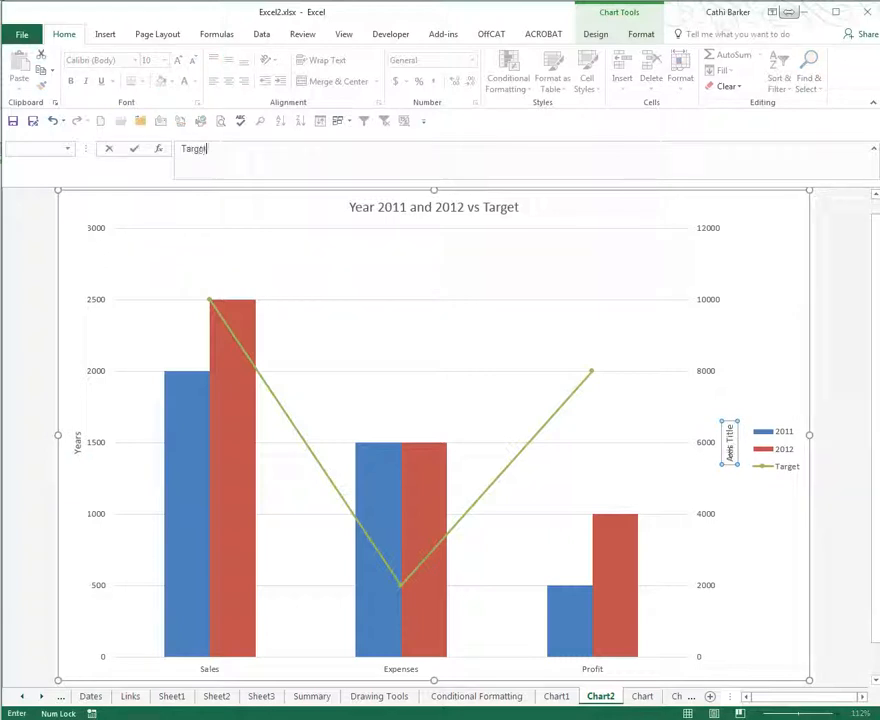
key("Return")
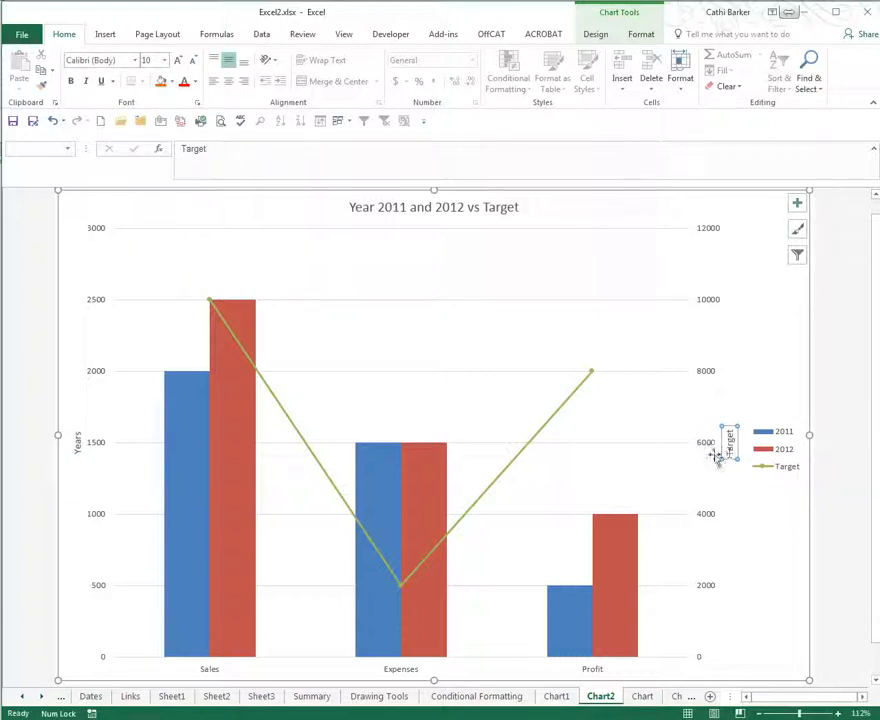